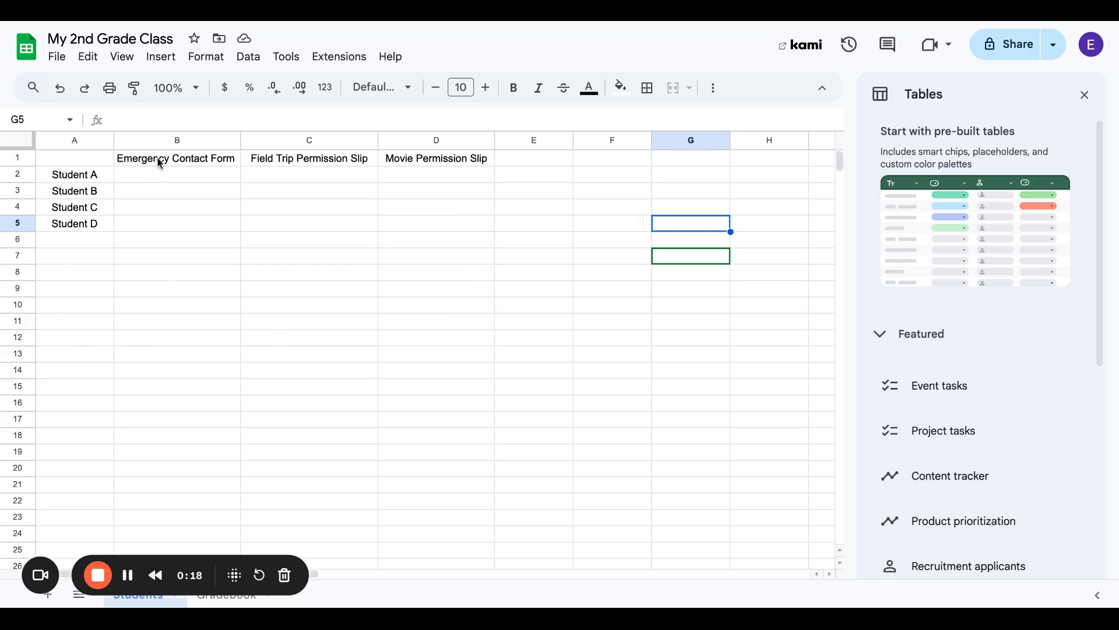
Fill the header row cells A1:D1 with grey.
{"action": "left_click", "coordinate": [88, 160]}
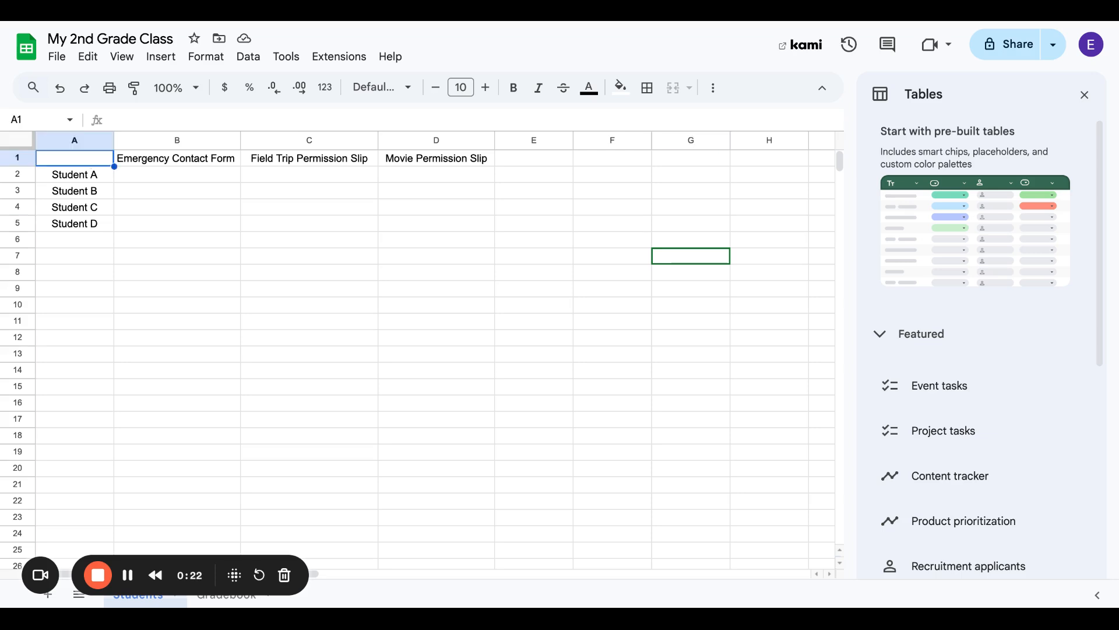
{"action": "left_click_drag", "start_coordinate": [88, 160], "coordinate": [427, 165]}
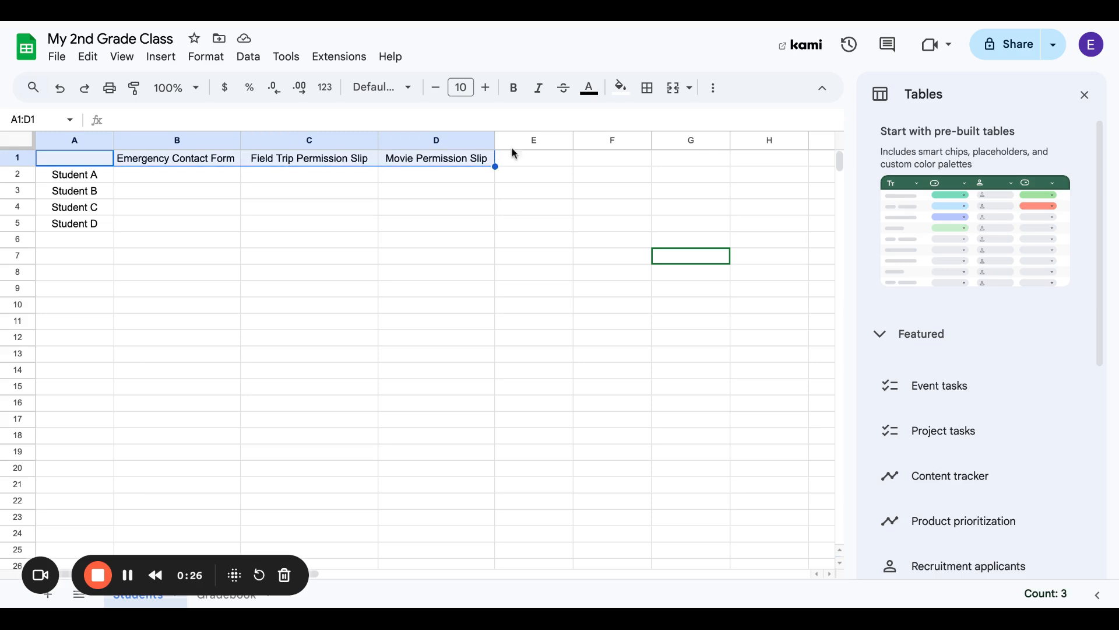
{"action": "left_click", "coordinate": [624, 99]}
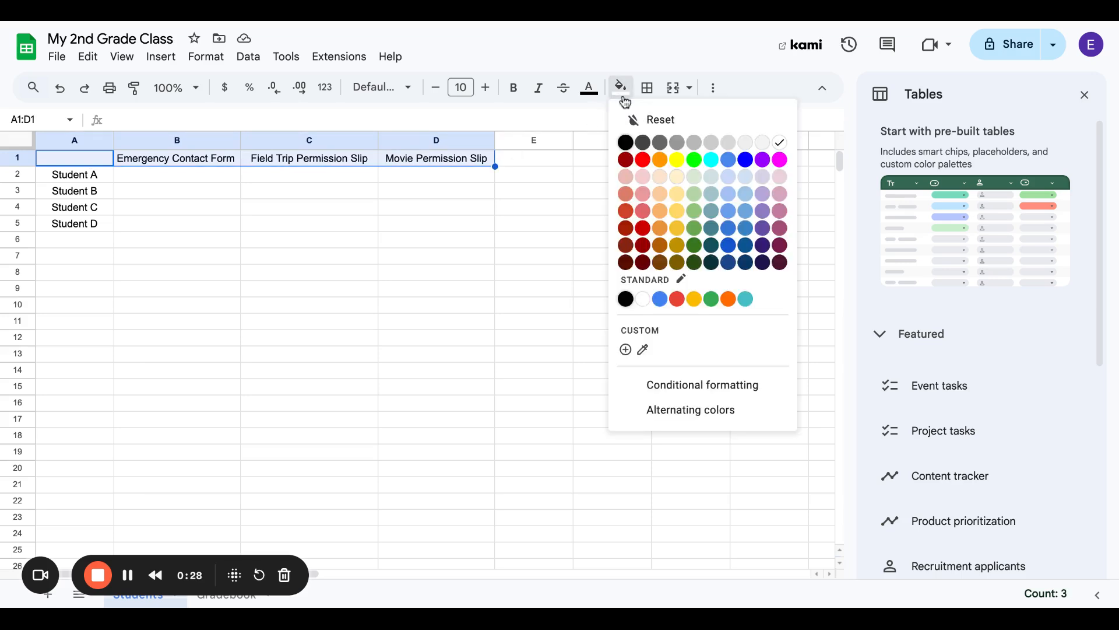
{"action": "left_click", "coordinate": [716, 150]}
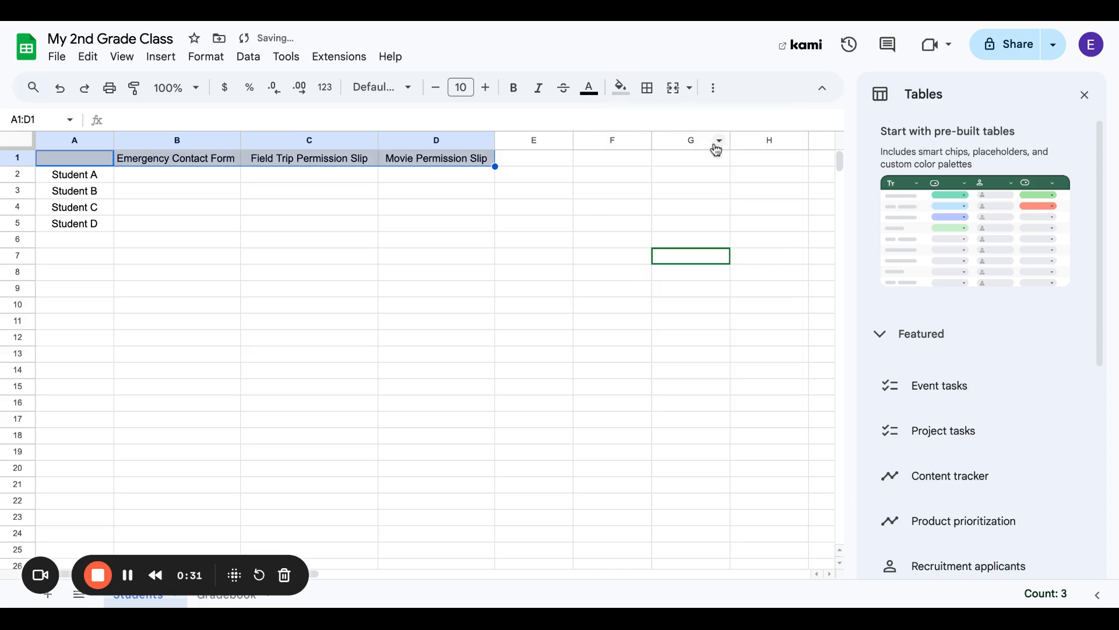
Fill the student name cells A2:A5 with the same grey as the header row.
{"action": "left_click", "coordinate": [98, 177]}
{"action": "left_click_drag", "start_coordinate": [97, 175], "coordinate": [104, 229]}
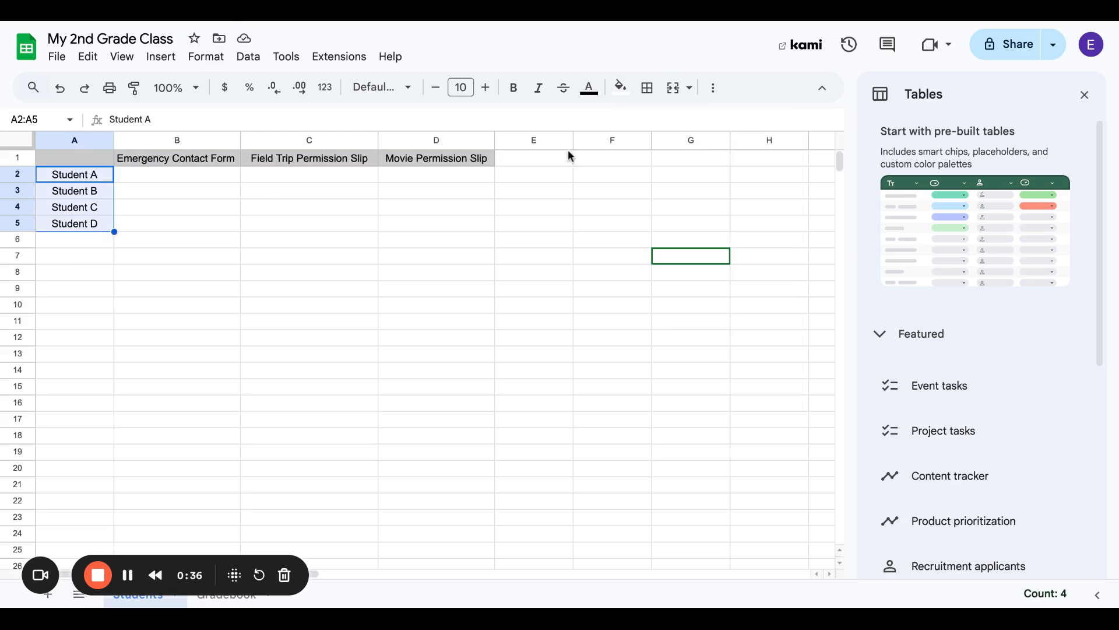
{"action": "left_click", "coordinate": [622, 88]}
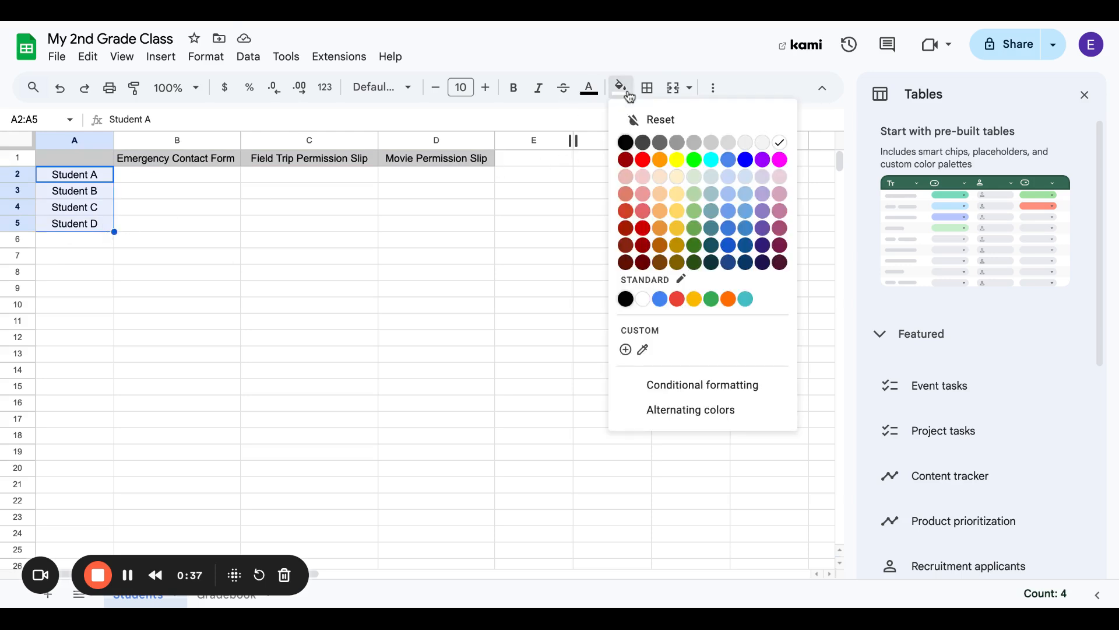
{"action": "left_click", "coordinate": [711, 149]}
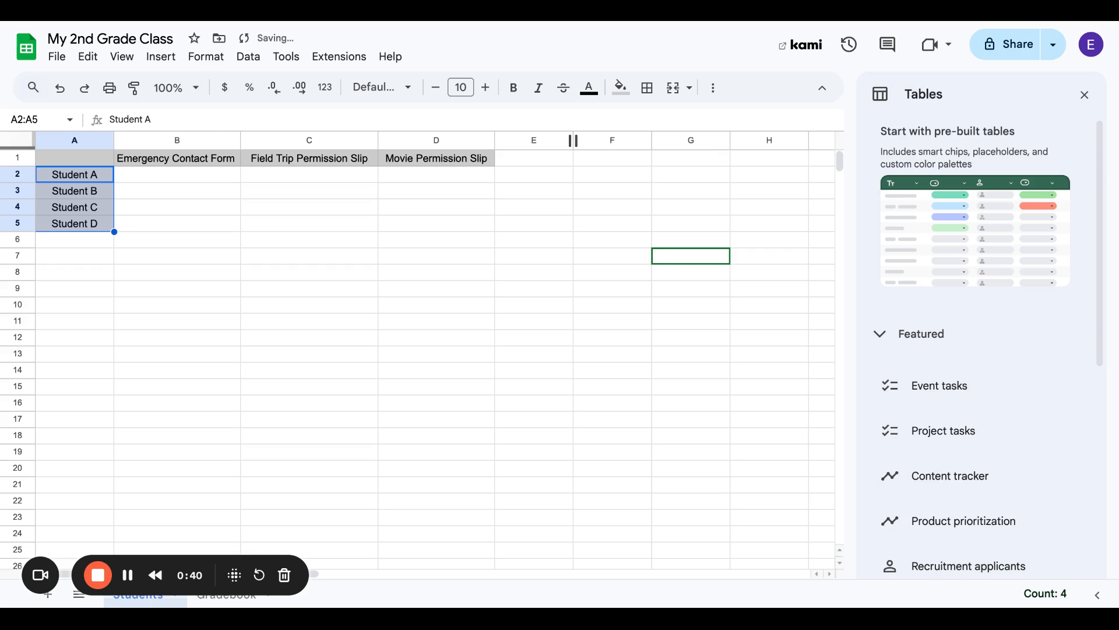
{"action": "left_click", "coordinate": [636, 211]}
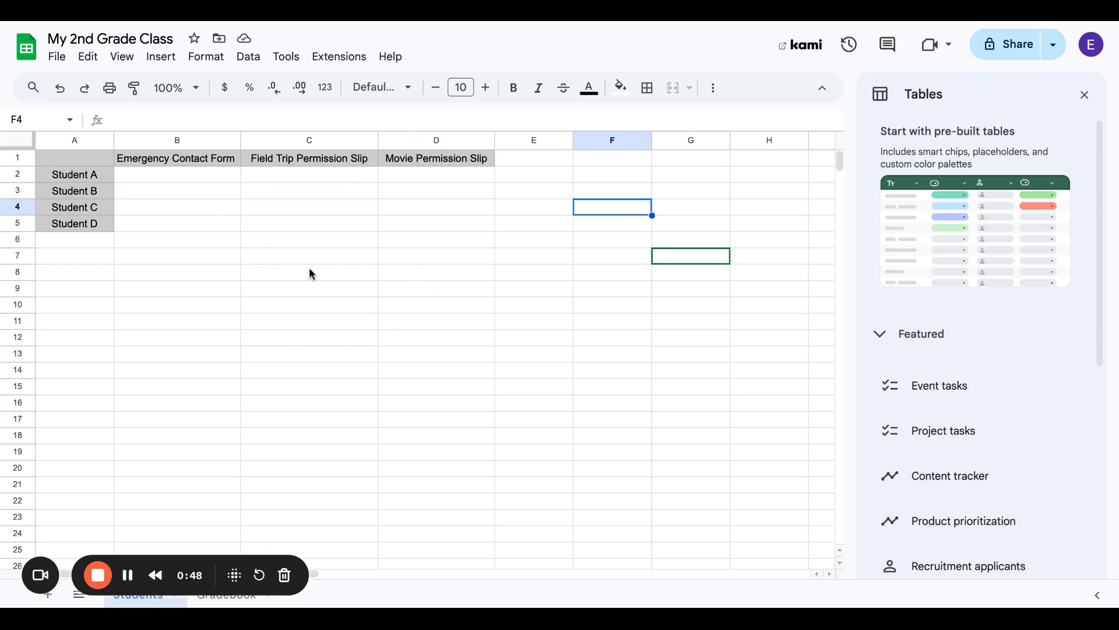
Insert a dropdown in cell B2, Student A's Emergency Contact Form cell.
{"action": "left_click", "coordinate": [203, 179]}
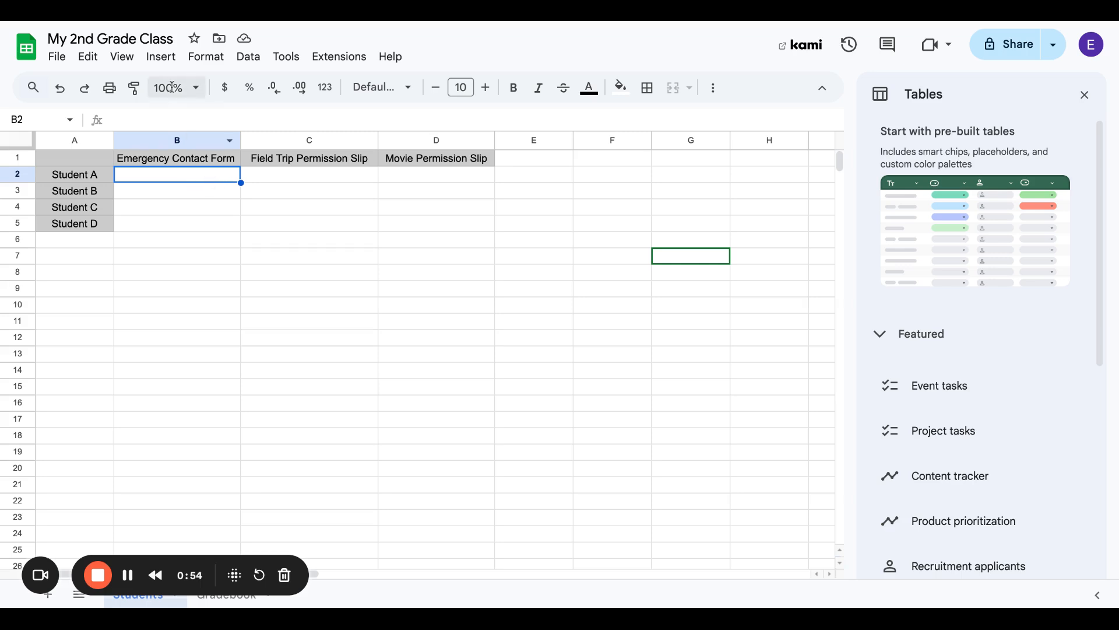
{"action": "left_click", "coordinate": [163, 58]}
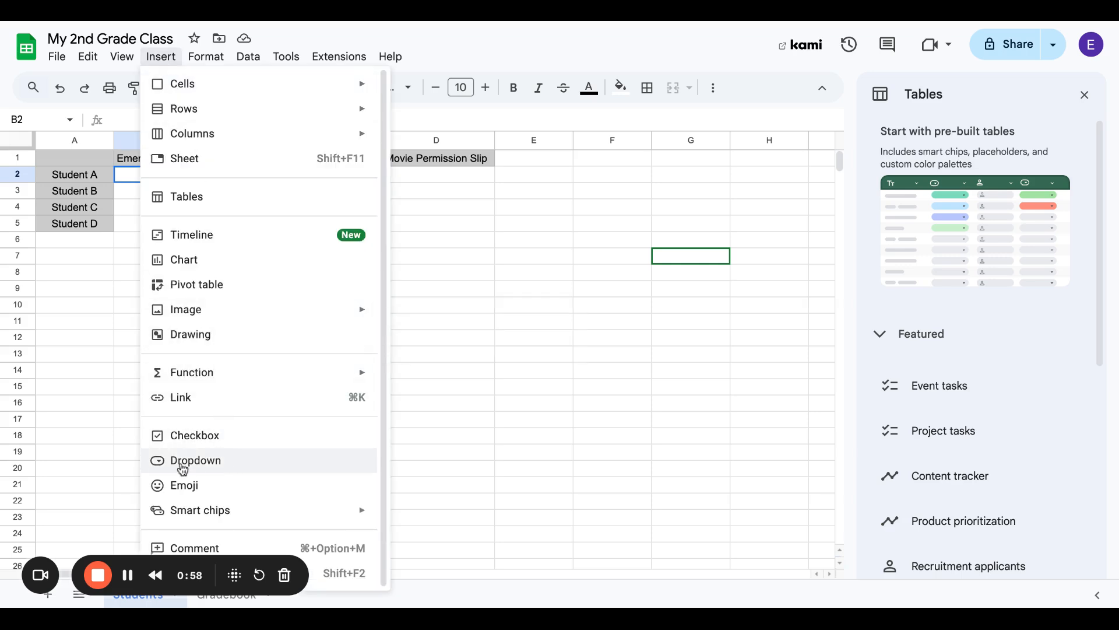
{"action": "left_click", "coordinate": [217, 465]}
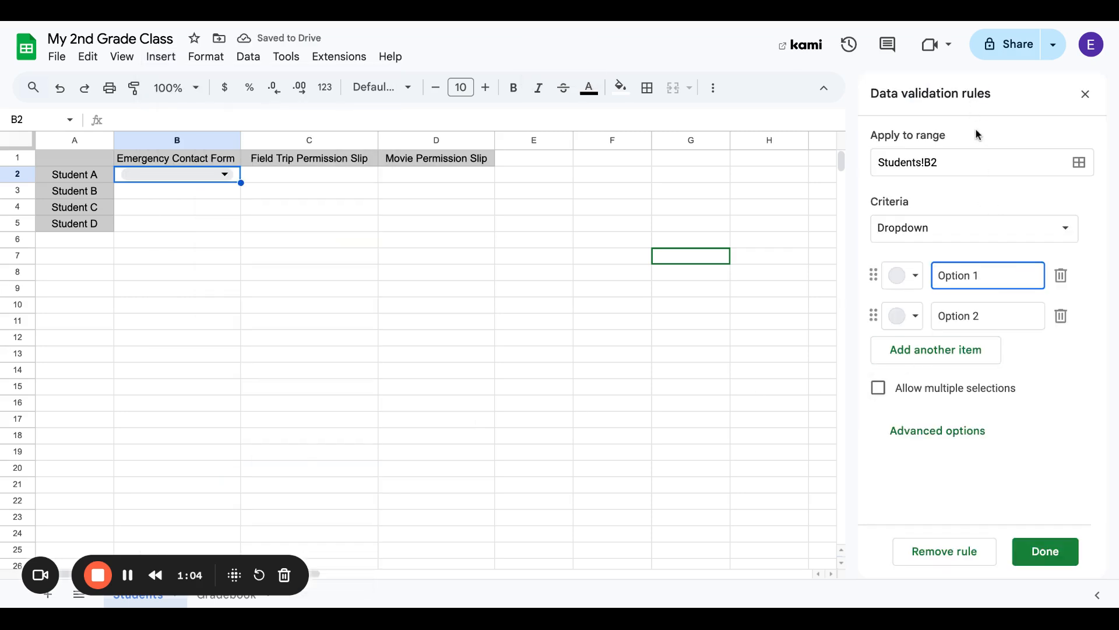
Name the two dropdown options "Recieved" and "Did Not Recieve".
{"action": "left_click_drag", "start_coordinate": [987, 275], "coordinate": [934, 275]}
{"action": "key", "text": "BackSpace"}
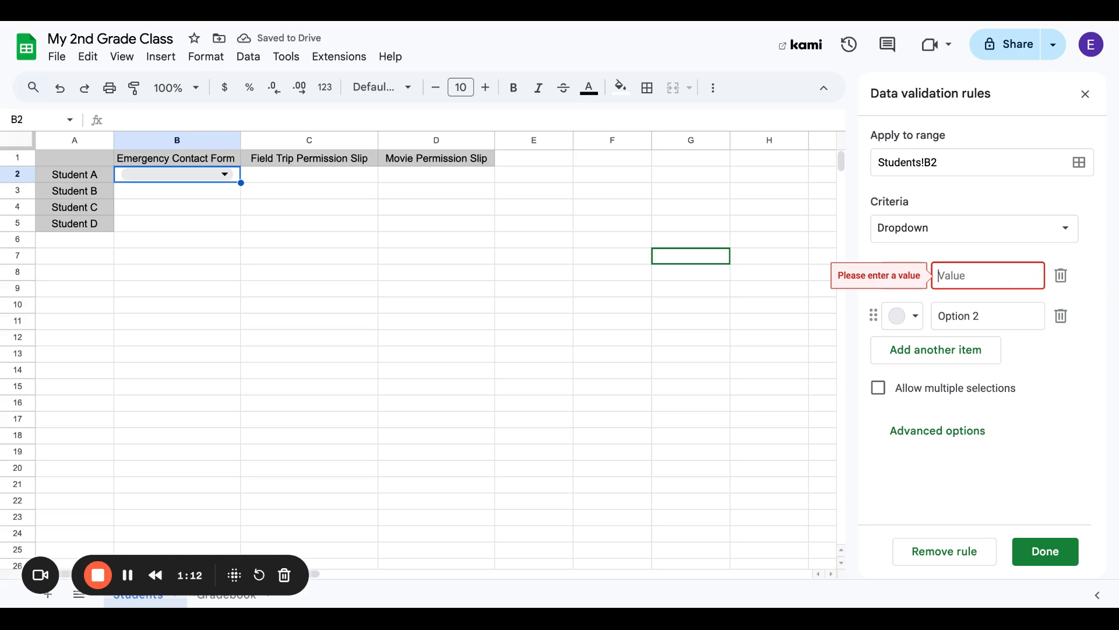
{"action": "type", "text": "Recieved"}
{"action": "left_click", "coordinate": [988, 315]}
{"action": "triple_click", "coordinate": [1017, 315]}
{"action": "type", "text": "Did Not"}
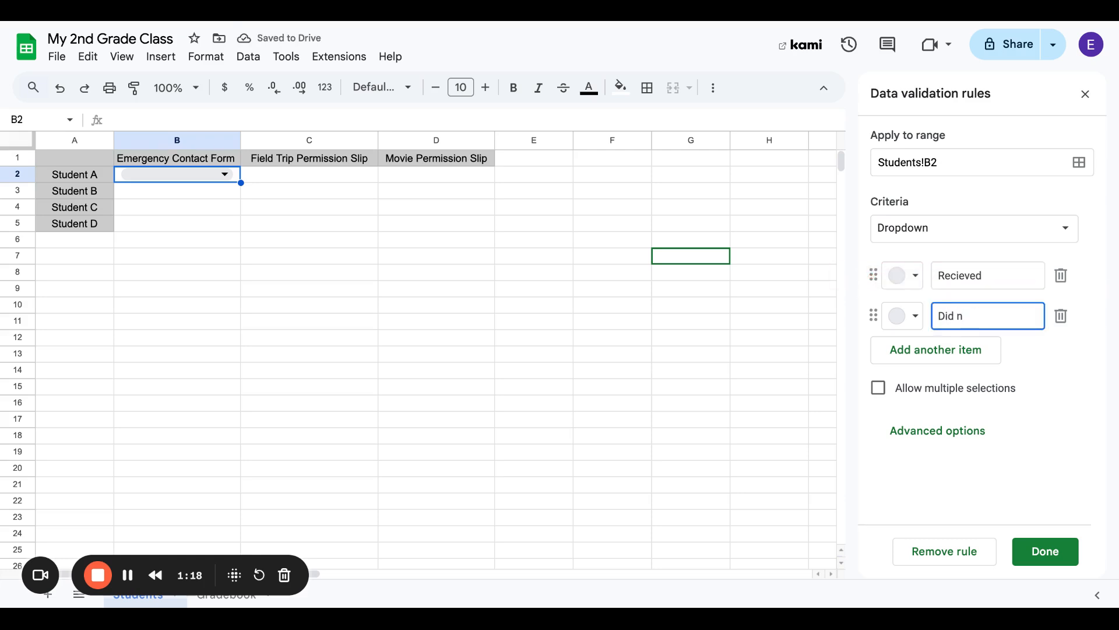
{"action": "type", "text": " Reciev"}
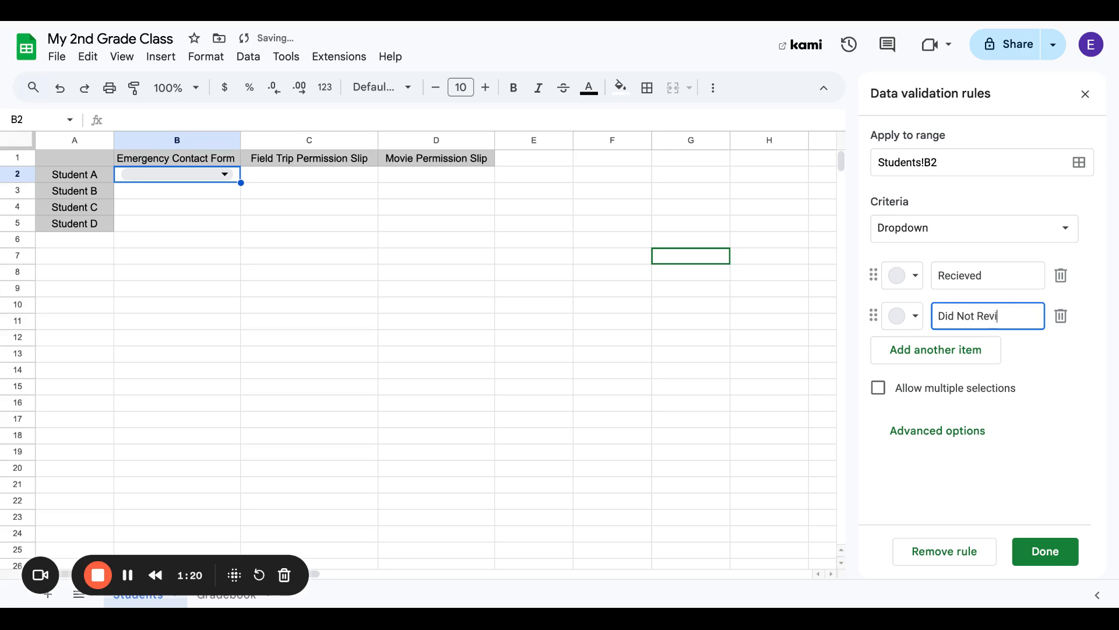
{"action": "type", "text": "e"}
Colour the "Recieved" option light green and the "Did Not Recieve" option light red.
{"action": "left_click", "coordinate": [910, 285]}
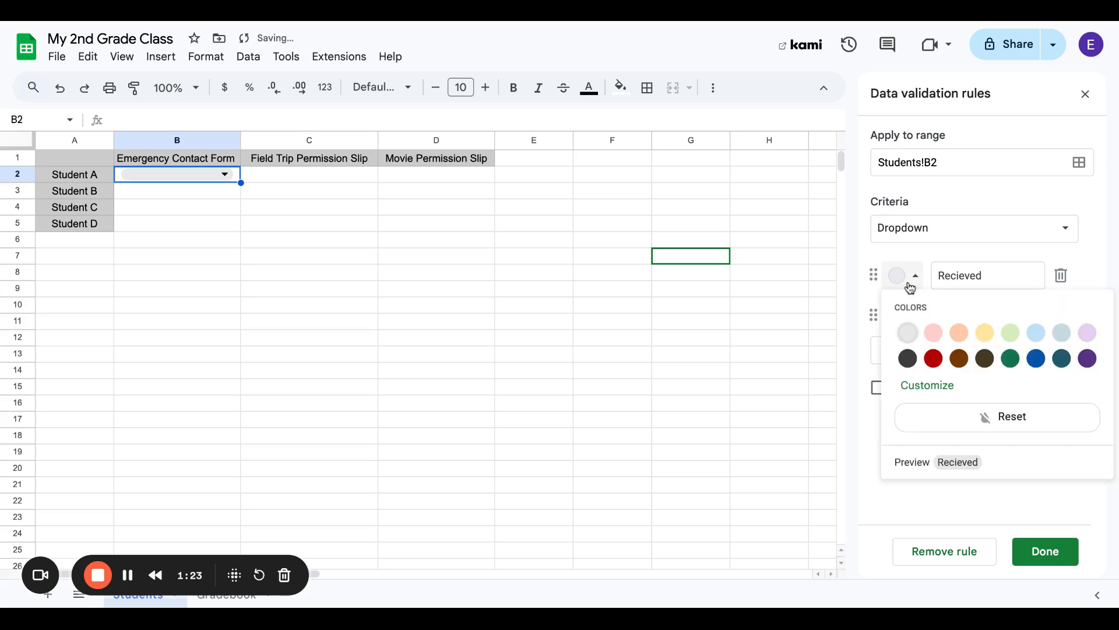
{"action": "left_click", "coordinate": [933, 333]}
{"action": "left_click", "coordinate": [912, 321]}
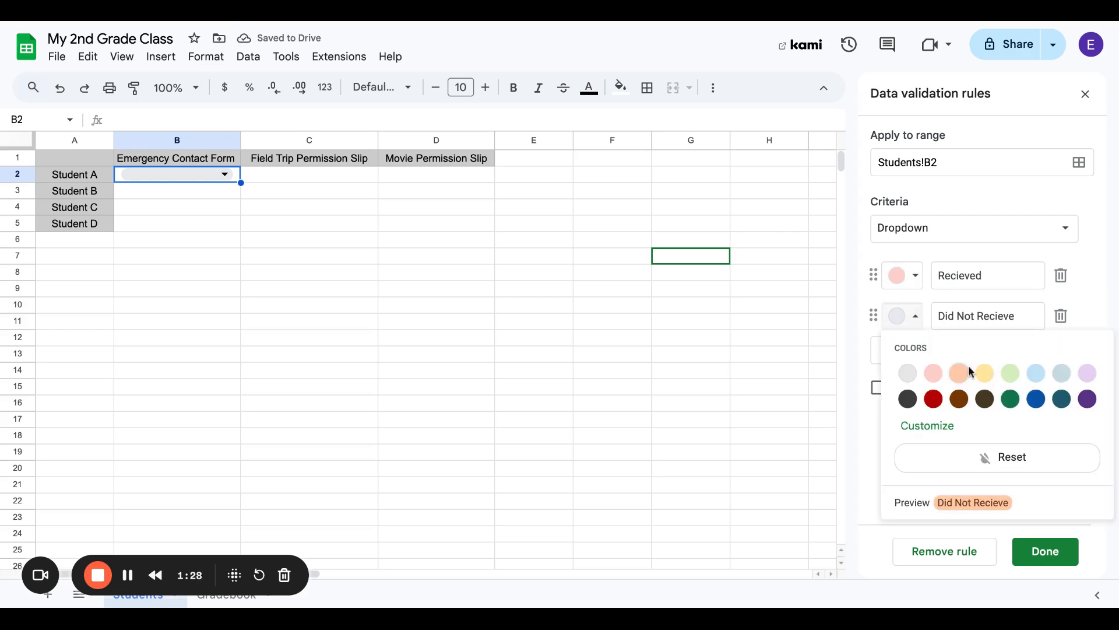
{"action": "left_click", "coordinate": [1012, 374]}
{"action": "left_click", "coordinate": [916, 320]}
{"action": "left_click", "coordinate": [934, 373]}
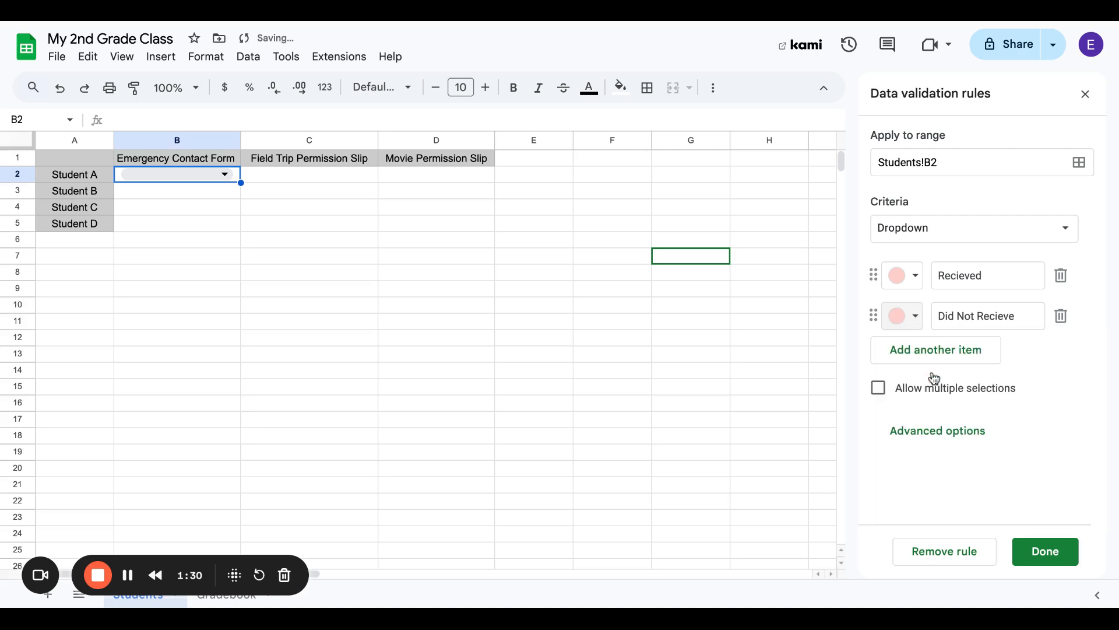
{"action": "left_click", "coordinate": [903, 275]}
{"action": "left_click", "coordinate": [1010, 333]}
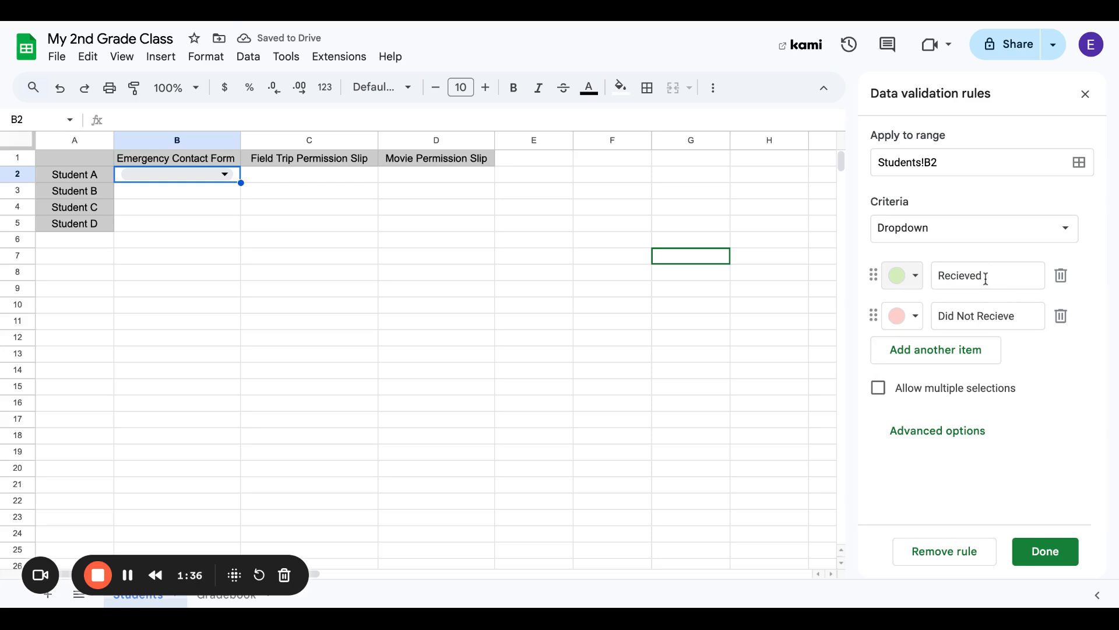
Add a blank third dropdown item, remove it again, and save the validation rule.
{"action": "left_click", "coordinate": [945, 365]}
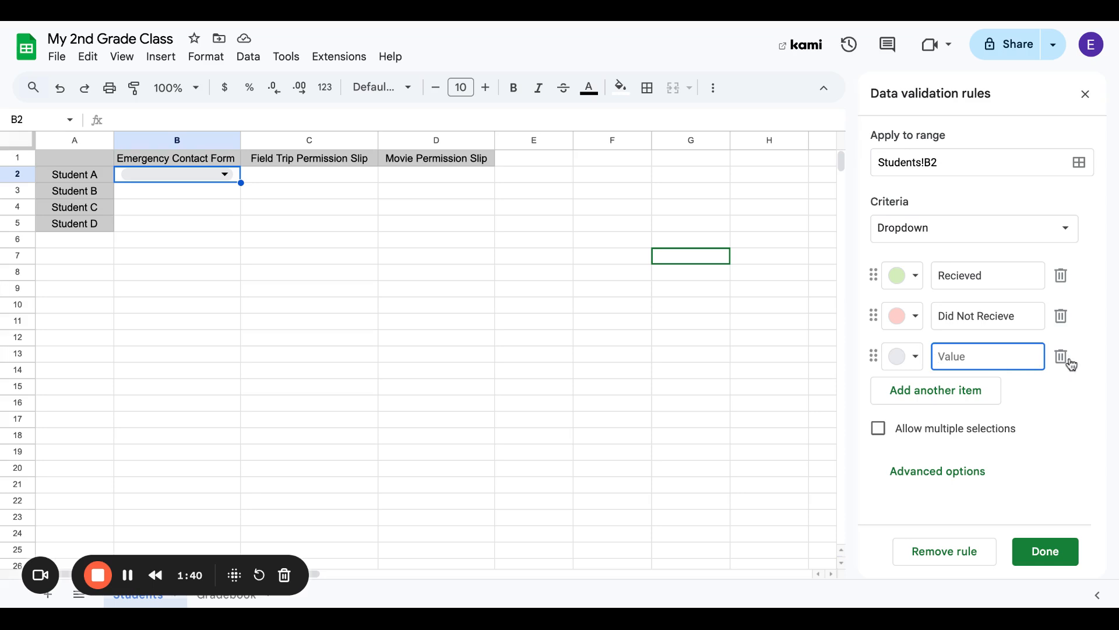
{"action": "left_click", "coordinate": [1062, 356]}
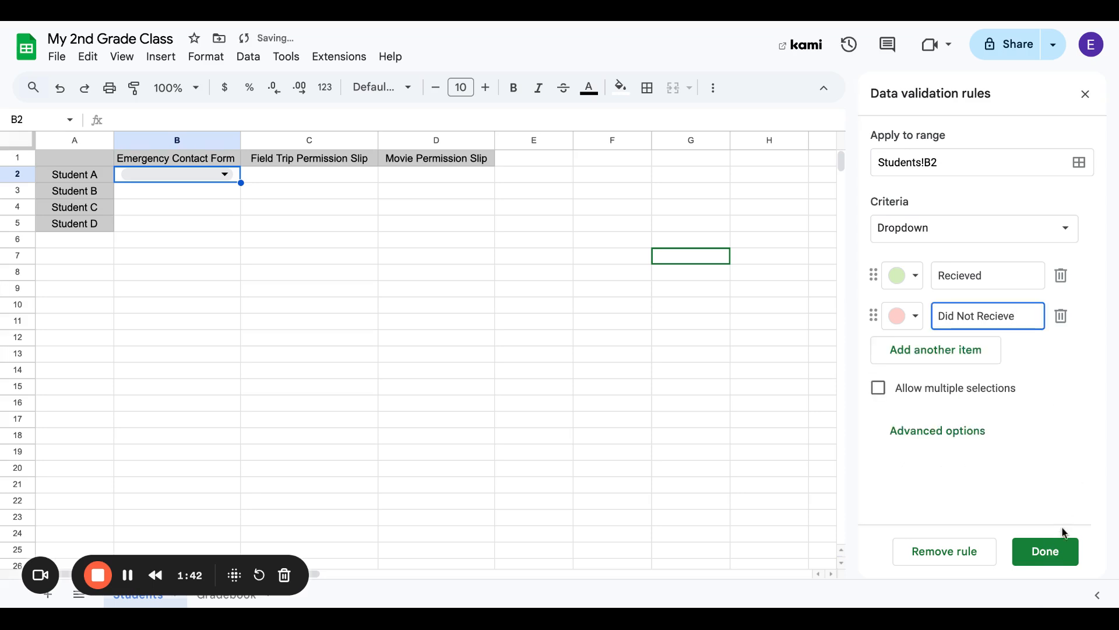
{"action": "left_click", "coordinate": [1045, 551]}
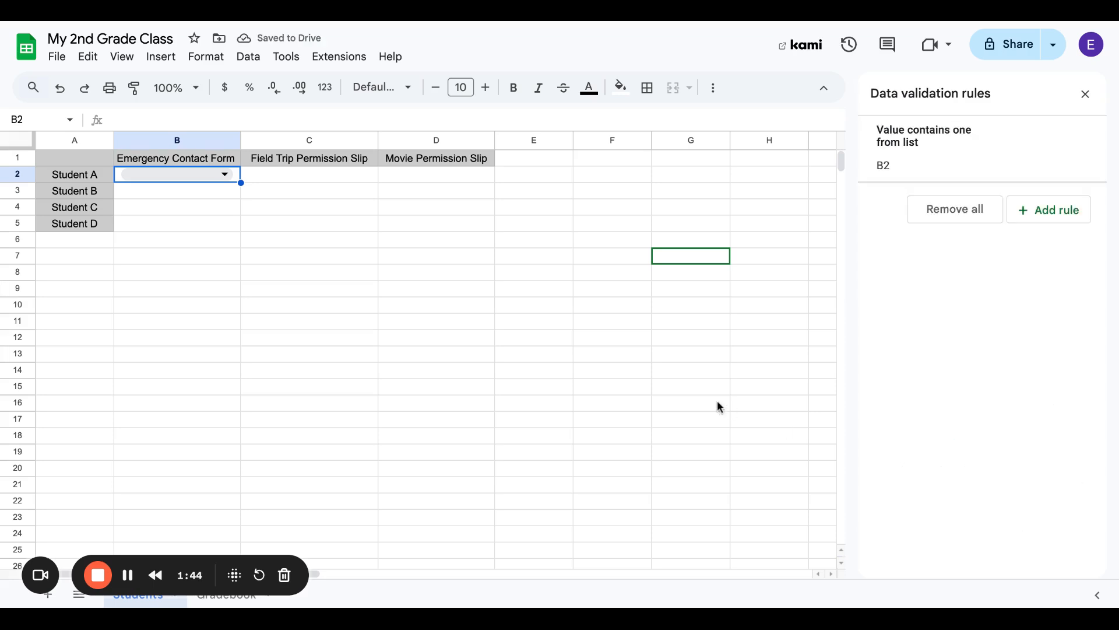
Set Student A's Emergency Contact Form dropdown in B2 to "Recieved".
{"action": "left_click", "coordinate": [165, 182]}
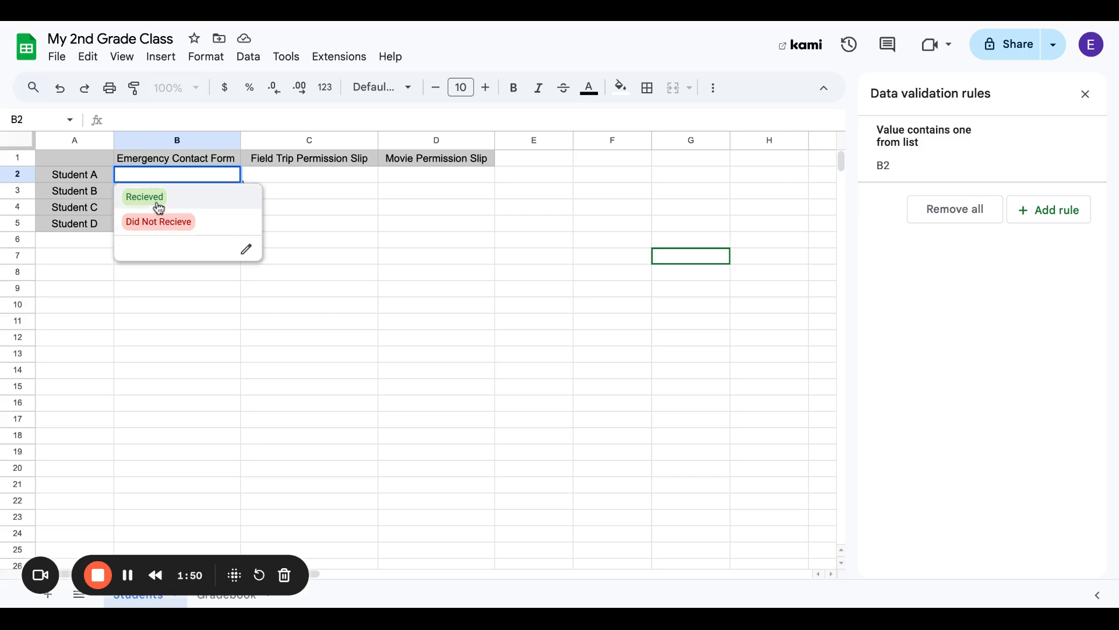
{"action": "left_click", "coordinate": [164, 205]}
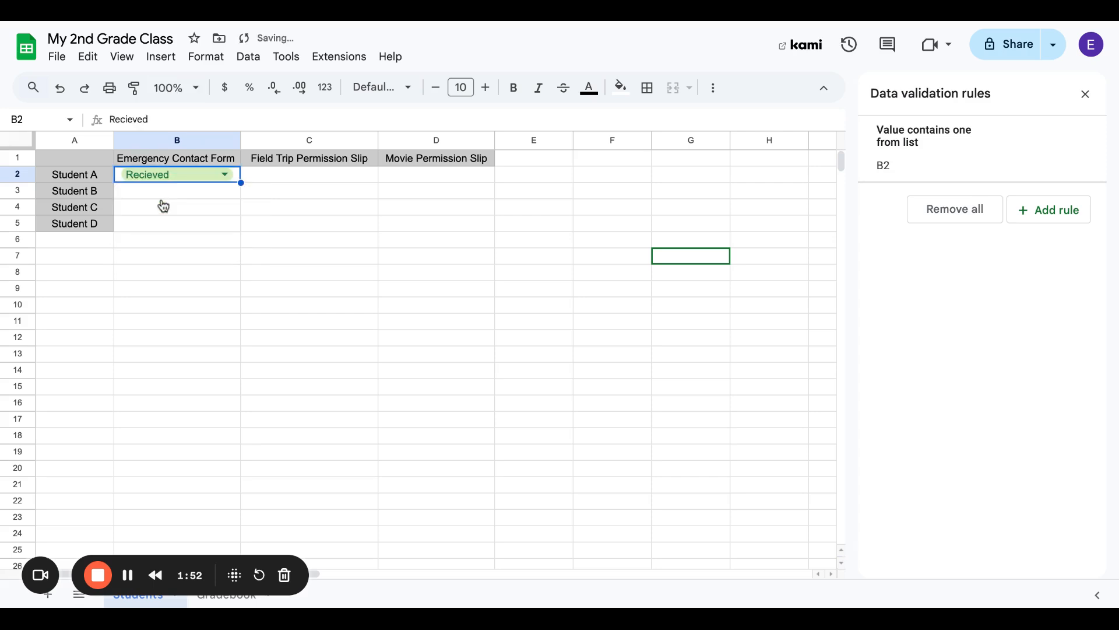
{"action": "left_click", "coordinate": [315, 210]}
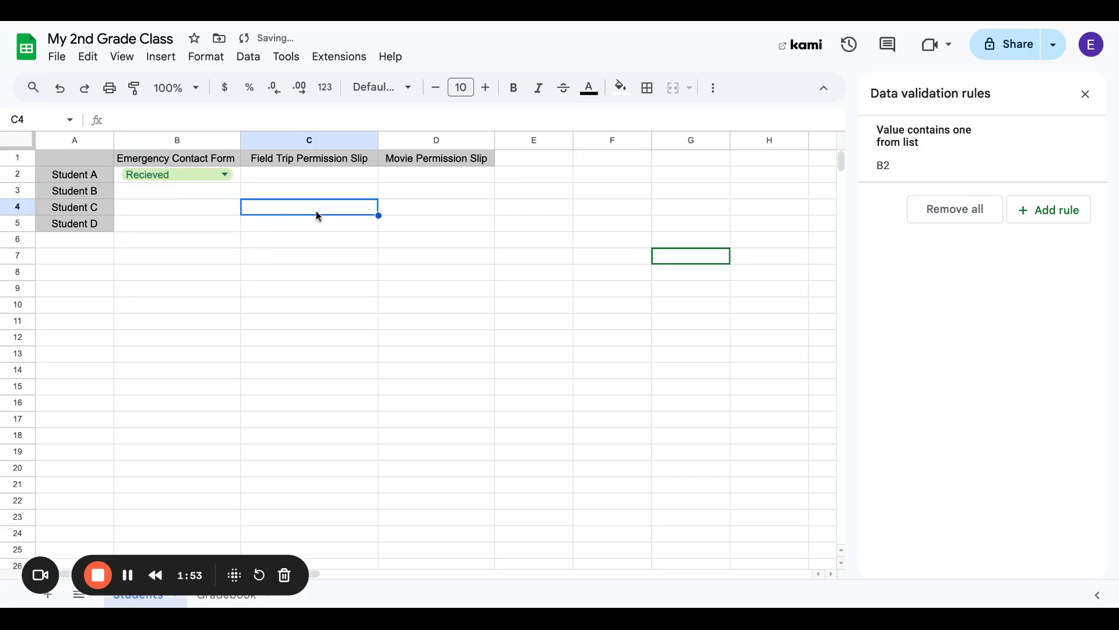
{"action": "left_click", "coordinate": [197, 176]}
{"action": "left_click", "coordinate": [279, 166]}
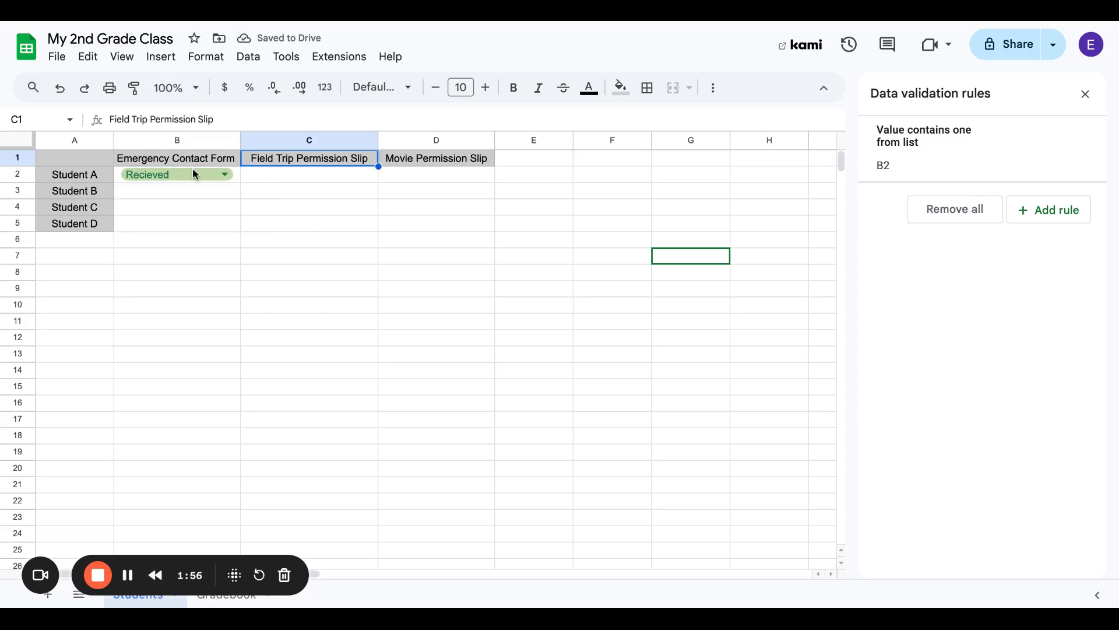
Copy the B2 dropdown into B3 and set Student B's status to "Did Not Recieve".
{"action": "left_click", "coordinate": [119, 179]}
{"action": "key", "text": "ctrl+c"}
{"action": "left_click", "coordinate": [129, 188]}
{"action": "key", "text": "ctrl+v"}
{"action": "left_click", "coordinate": [165, 192]}
{"action": "left_click", "coordinate": [176, 237]}
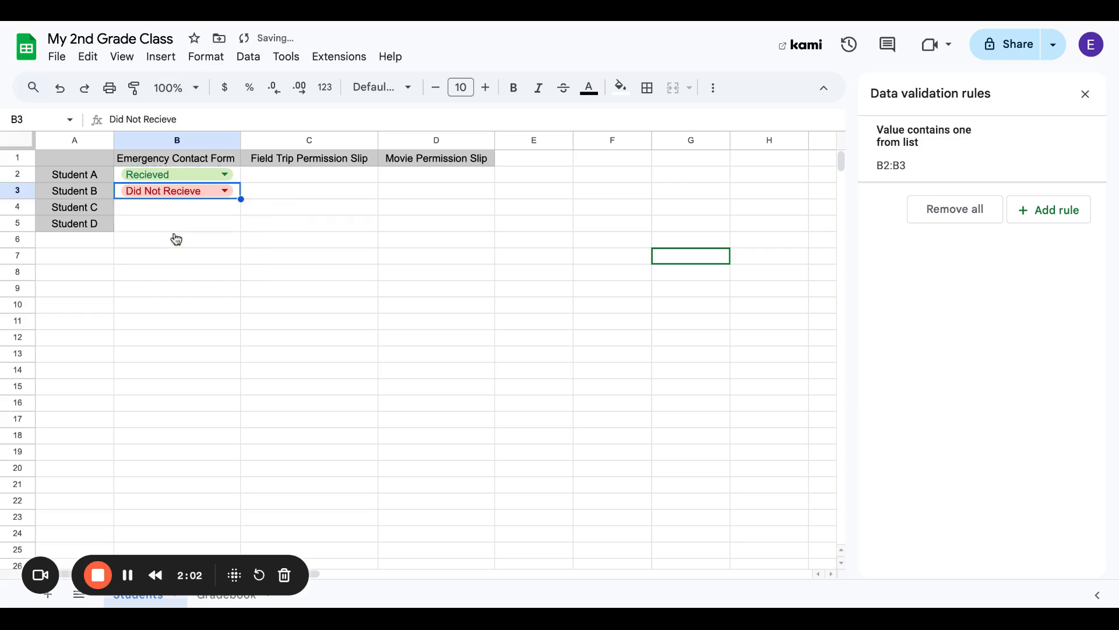
Paste the copied dropdown into B4 and set Student C's status to "Recieved".
{"action": "left_click", "coordinate": [169, 209]}
{"action": "key", "text": "ctrl+v"}
{"action": "left_click", "coordinate": [165, 207]}
{"action": "left_click", "coordinate": [167, 232]}
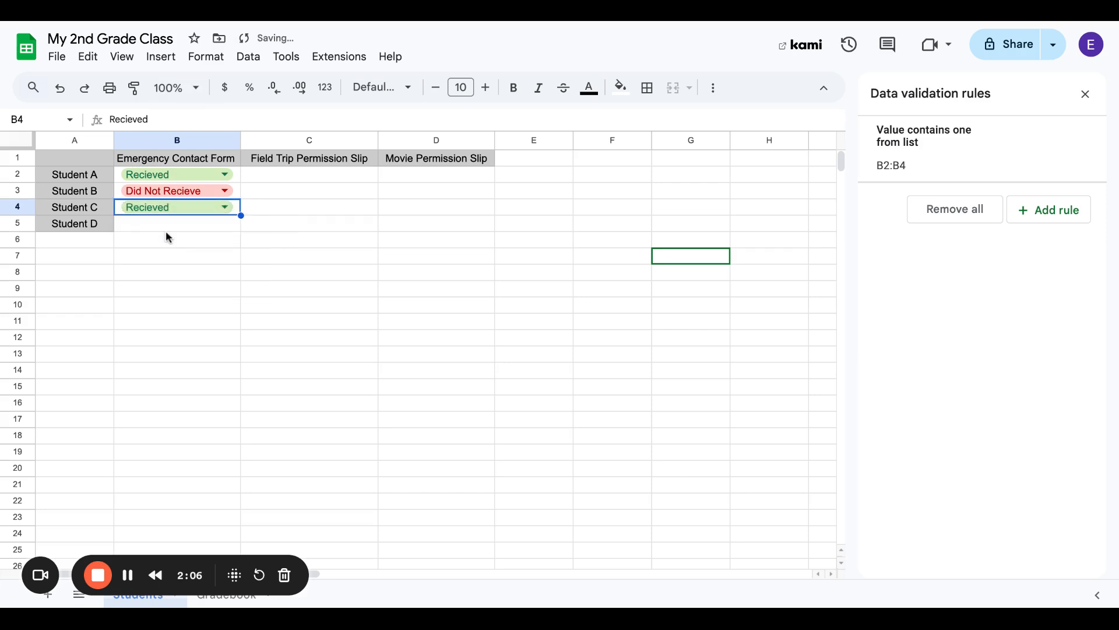
Paste the copied dropdown into B5 and set Student D's status to "Did Not Recieve".
{"action": "left_click", "coordinate": [162, 224]}
{"action": "key", "text": "ctrl+v"}
{"action": "left_click", "coordinate": [162, 224]}
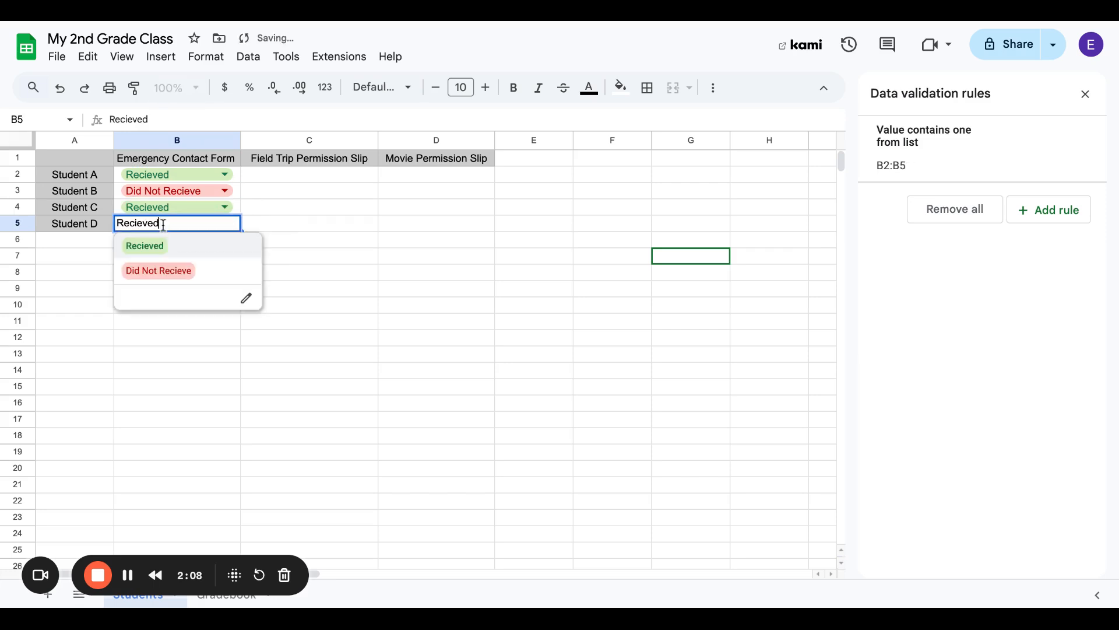
{"action": "left_click", "coordinate": [168, 270]}
{"action": "left_click", "coordinate": [190, 259]}
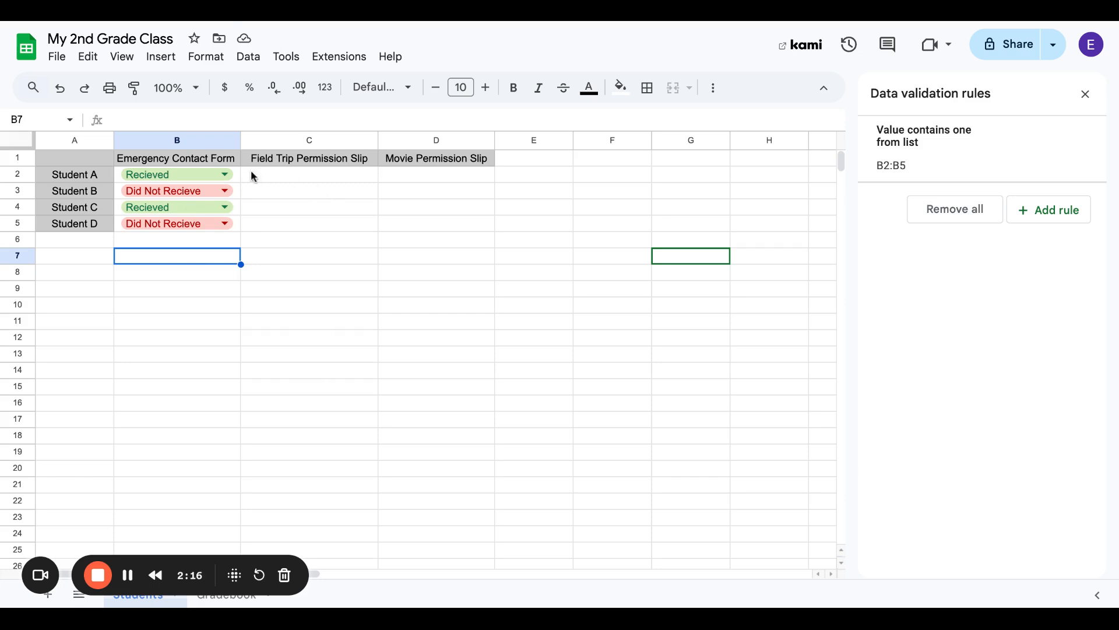
Switch Student B's Emergency Contact Form status to "Recieved" and back to "Did Not Recieve".
{"action": "left_click", "coordinate": [220, 192]}
{"action": "left_click", "coordinate": [213, 236]}
{"action": "left_click", "coordinate": [211, 197]}
{"action": "left_click", "coordinate": [214, 213]}
{"action": "left_click", "coordinate": [211, 194]}
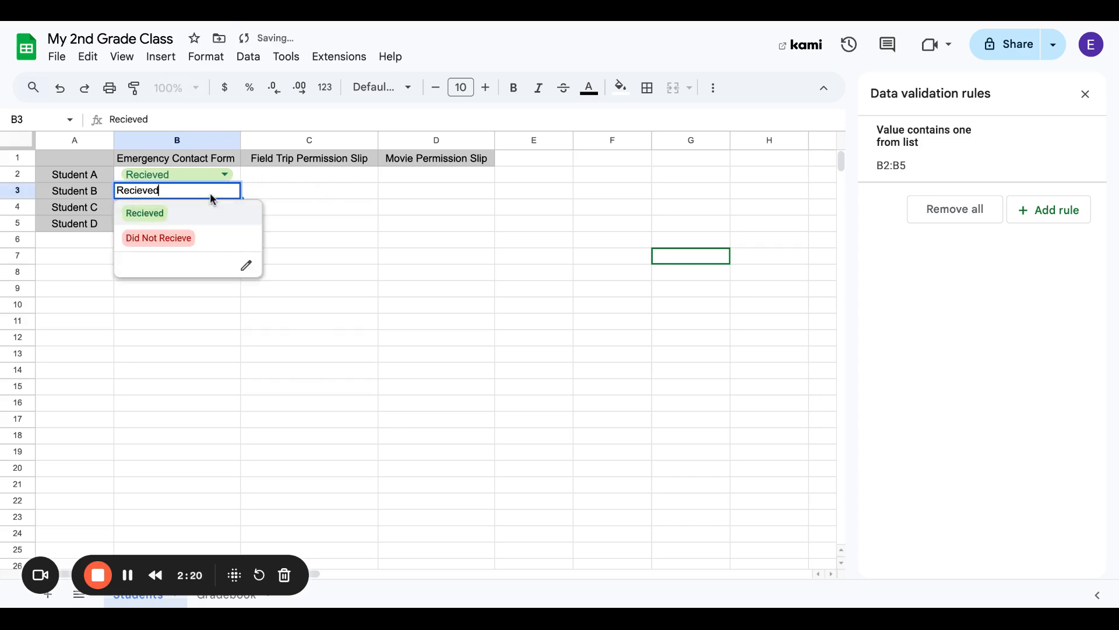
{"action": "left_click", "coordinate": [200, 242]}
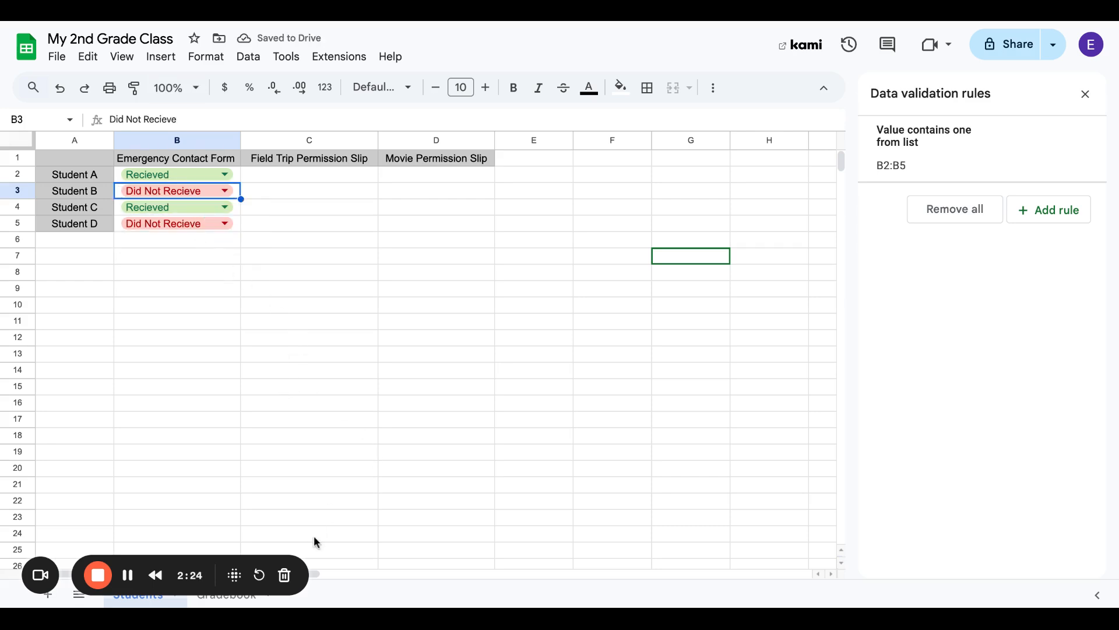
Open the Gradebook sheet and select Student A's cell under Chapter 1 Lesson 2.
{"action": "scroll", "coordinate": [353, 275], "scroll_direction": "down", "scroll_amount": 3}
{"action": "scroll", "coordinate": [352, 271], "scroll_direction": "down", "scroll_amount": 1}
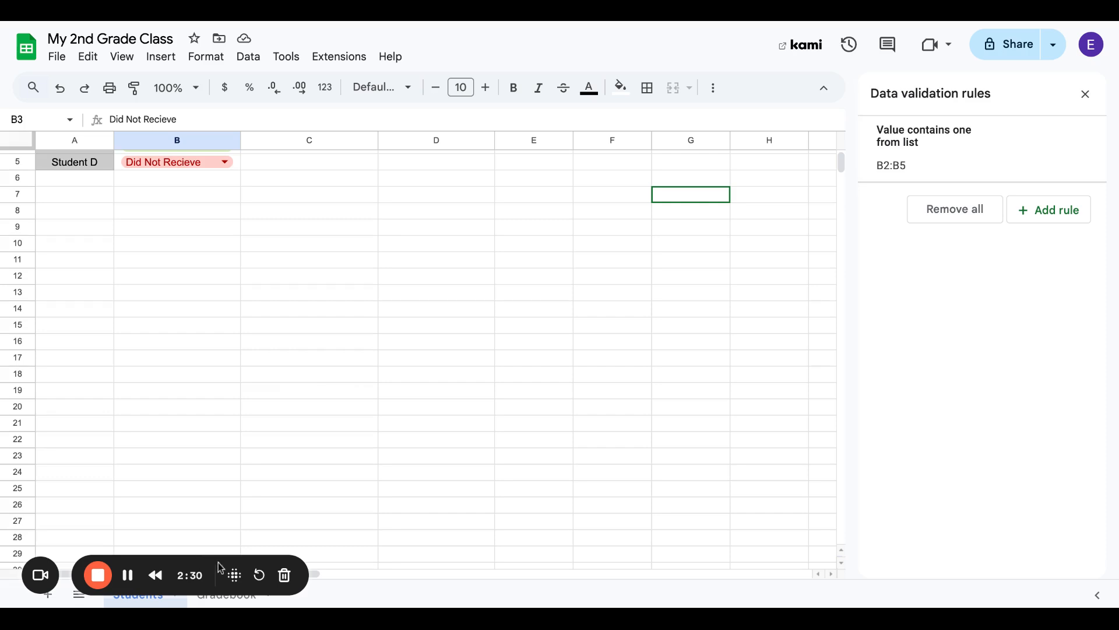
{"action": "left_click_drag", "start_coordinate": [221, 590], "coordinate": [1014, 575]}
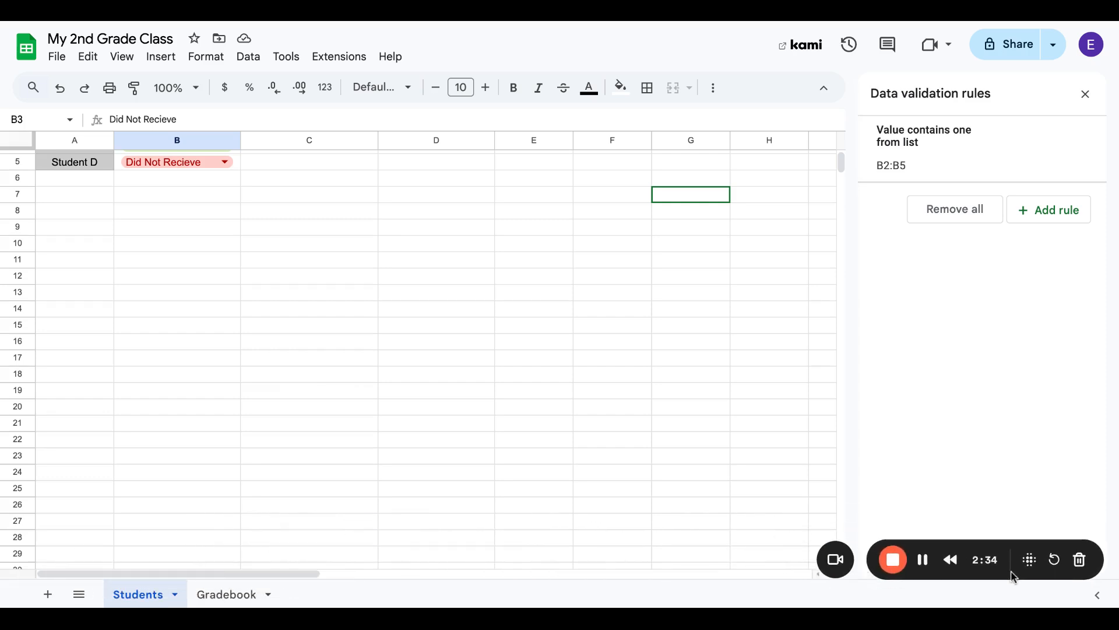
{"action": "left_click", "coordinate": [250, 591]}
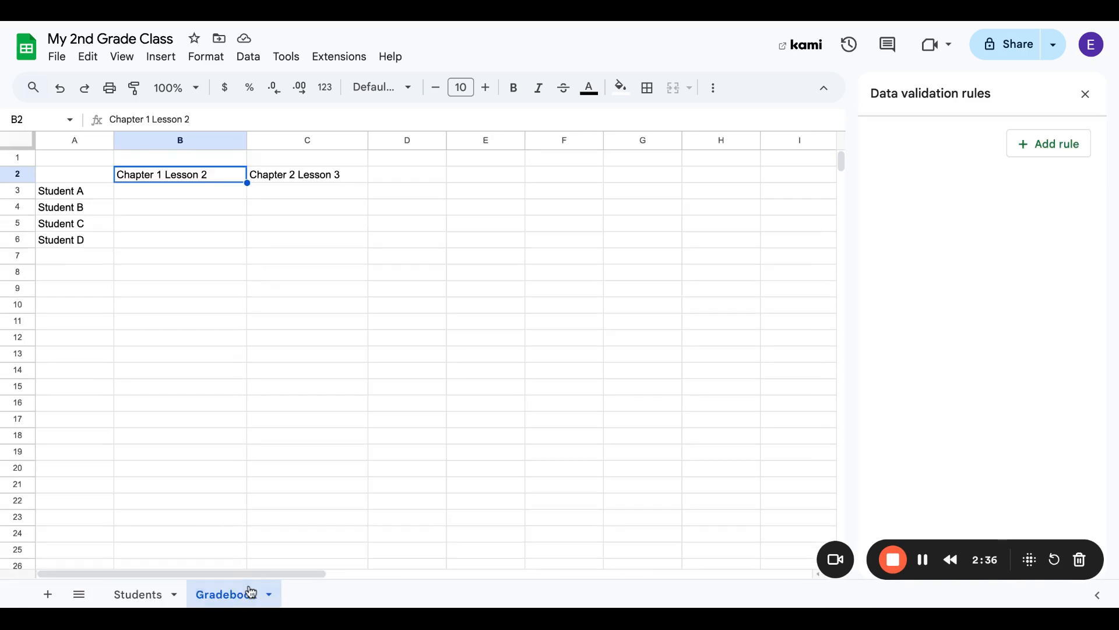
{"action": "left_click", "coordinate": [227, 195]}
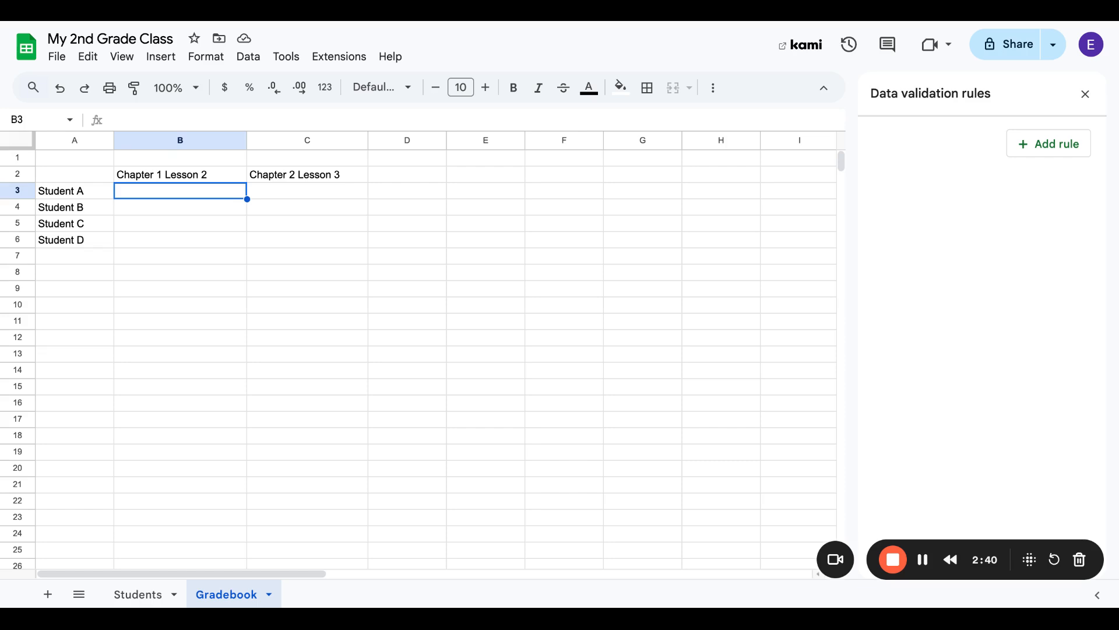
Enter the scores 70, 83, 89 and 90 for Student A in cells B3 through E3.
{"action": "type", "text": "70"}
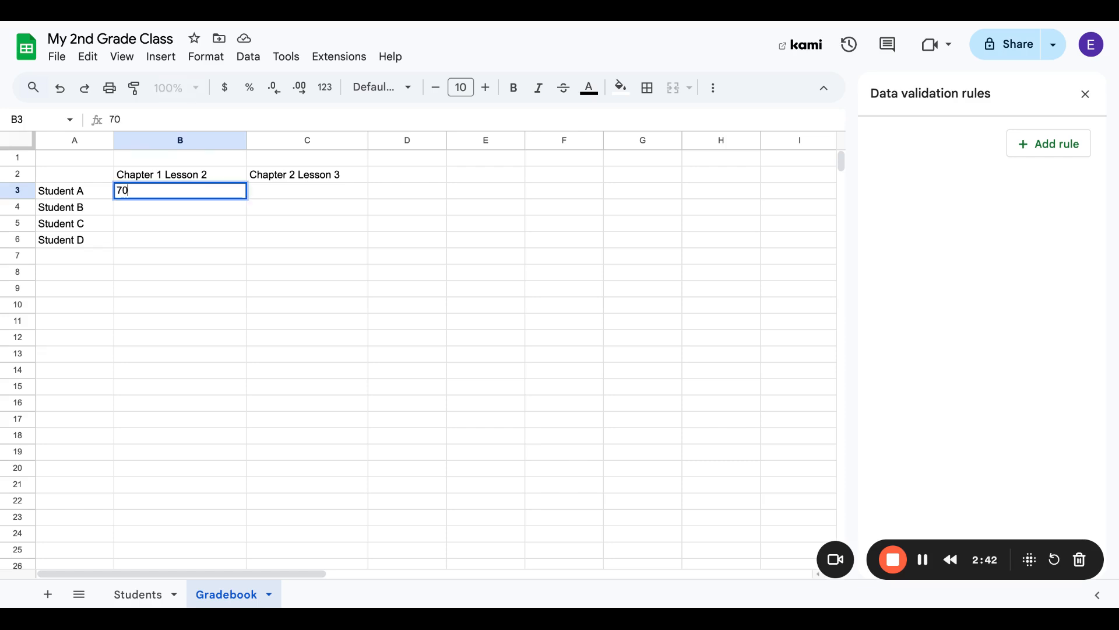
{"action": "left_click", "coordinate": [312, 198]}
{"action": "type", "text": "83"}
{"action": "left_click", "coordinate": [396, 194]}
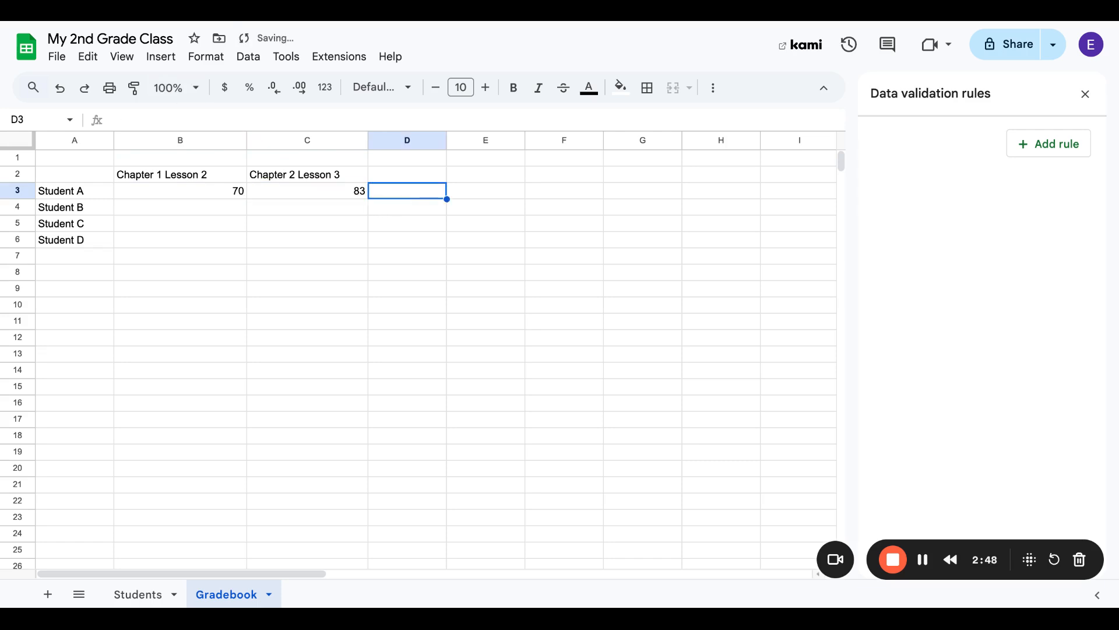
{"action": "type", "text": "89"}
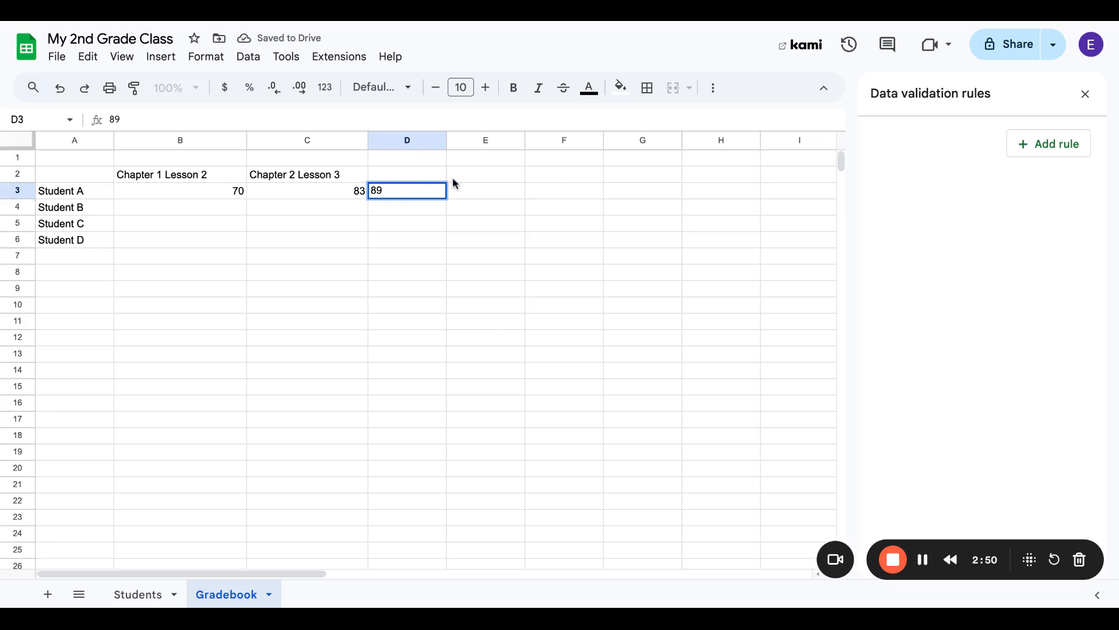
{"action": "left_click", "coordinate": [483, 189]}
{"action": "type", "text": "90"}
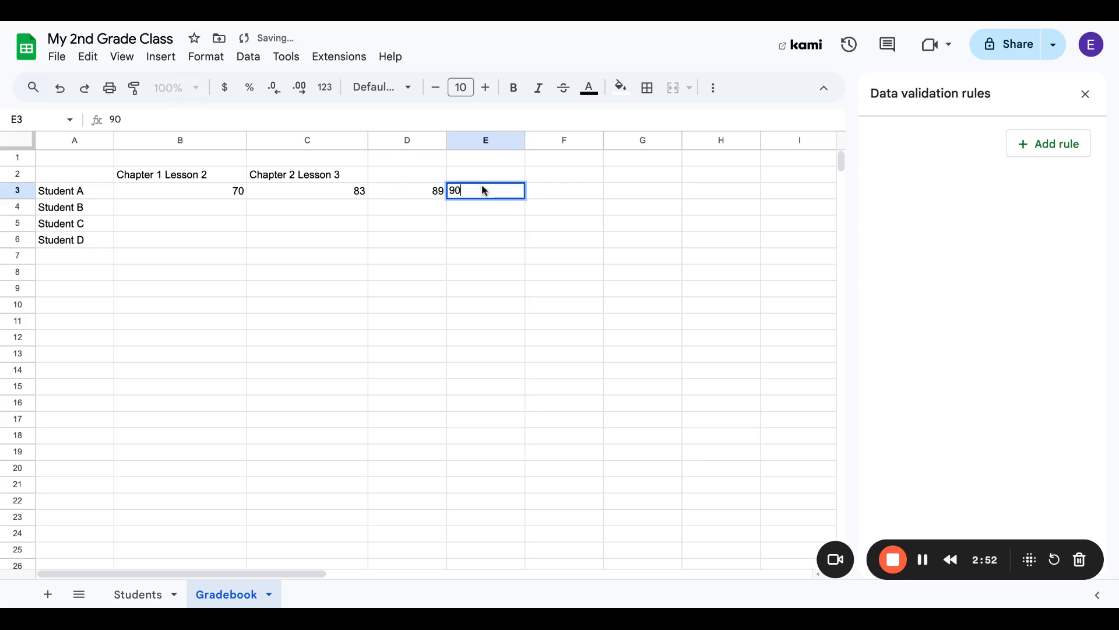
{"action": "left_click", "coordinate": [516, 212]}
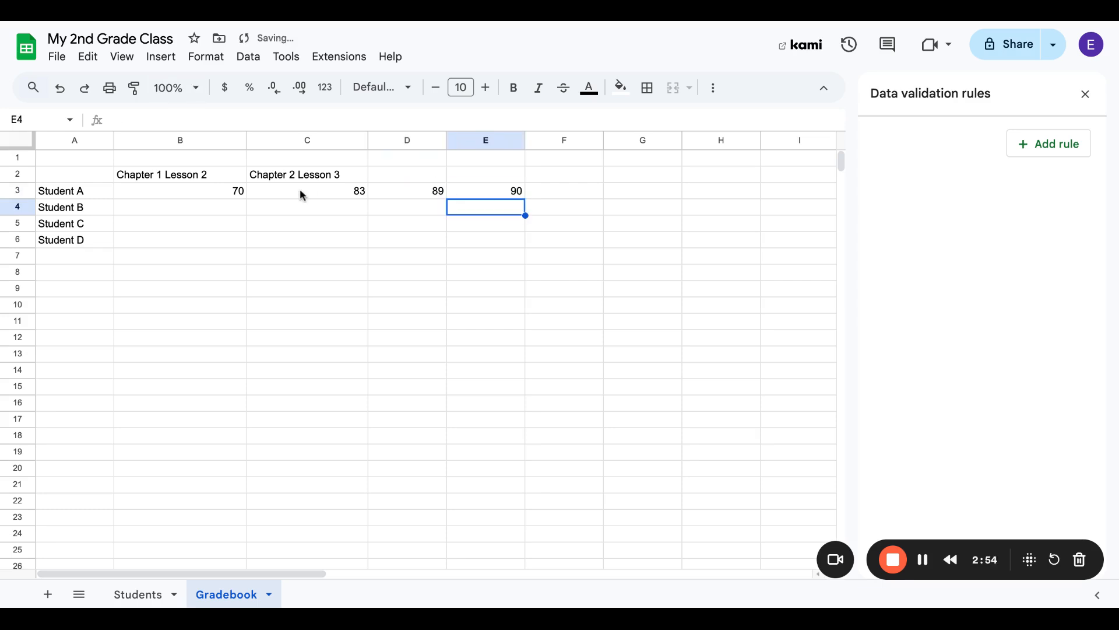
Select Student A's scores in B3:E3 and switch the selection summary from sum to average.
{"action": "left_click", "coordinate": [211, 194]}
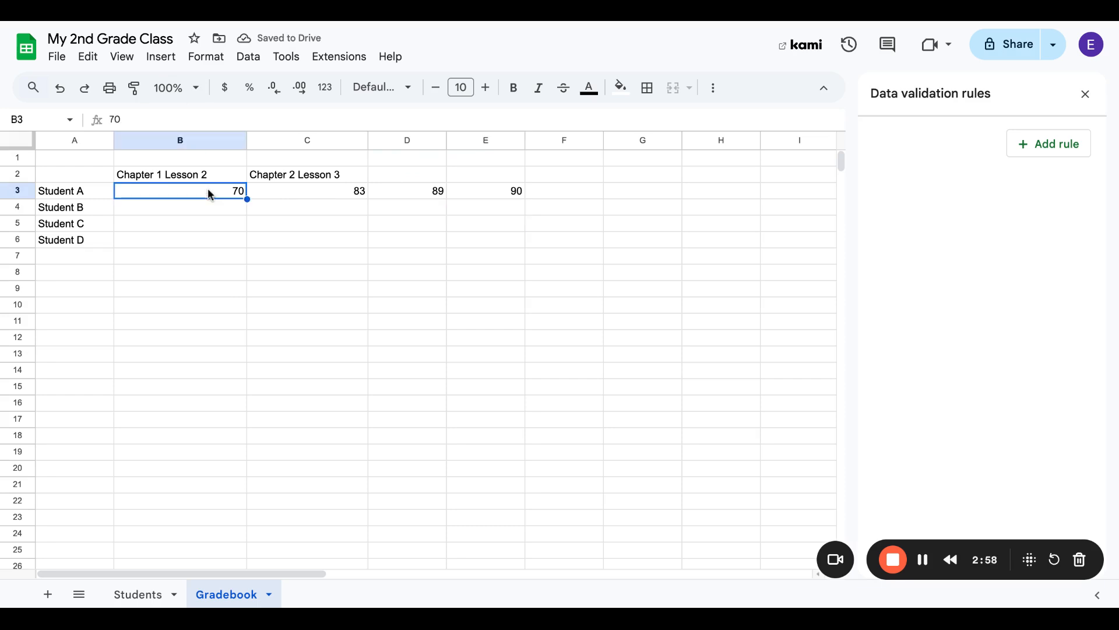
{"action": "left_click_drag", "start_coordinate": [212, 188], "coordinate": [485, 187]}
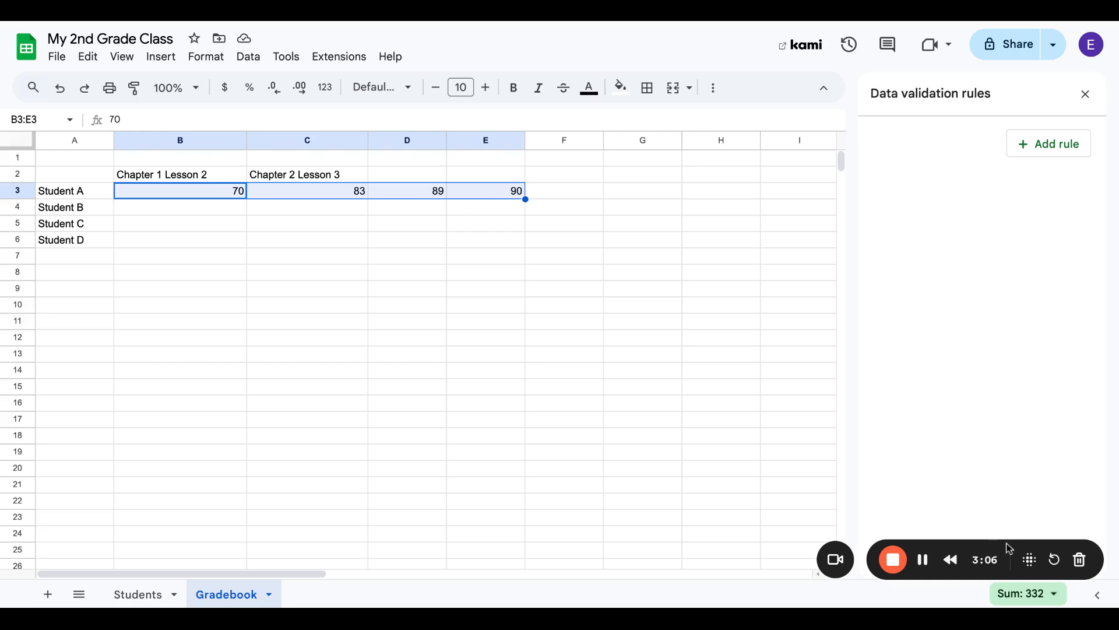
{"action": "left_click_drag", "start_coordinate": [1018, 549], "coordinate": [1035, 485]}
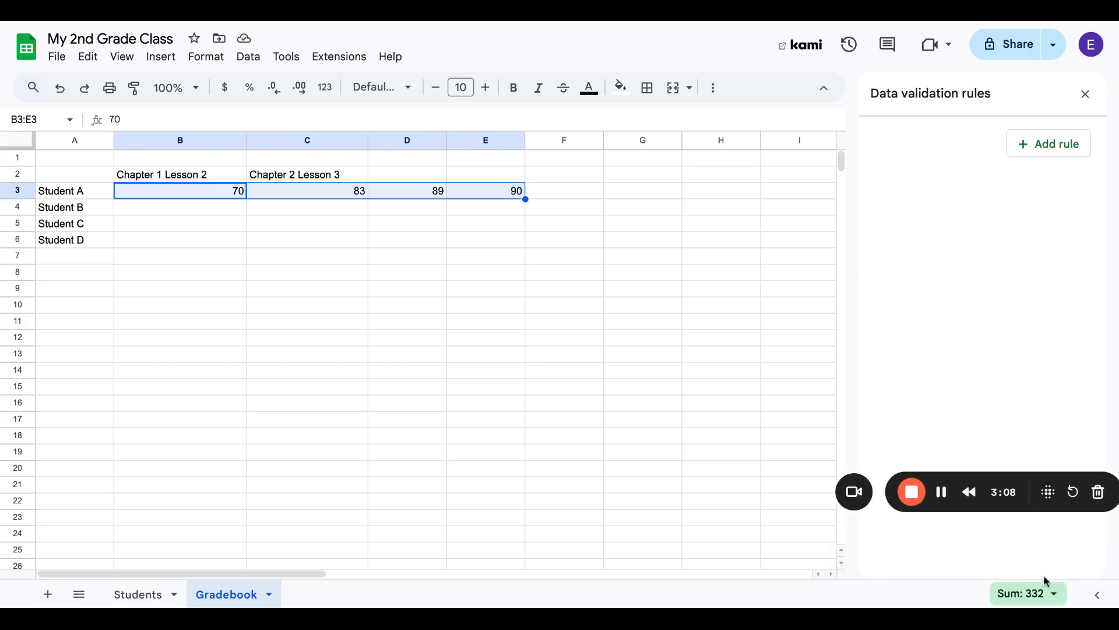
{"action": "left_click", "coordinate": [1056, 595]}
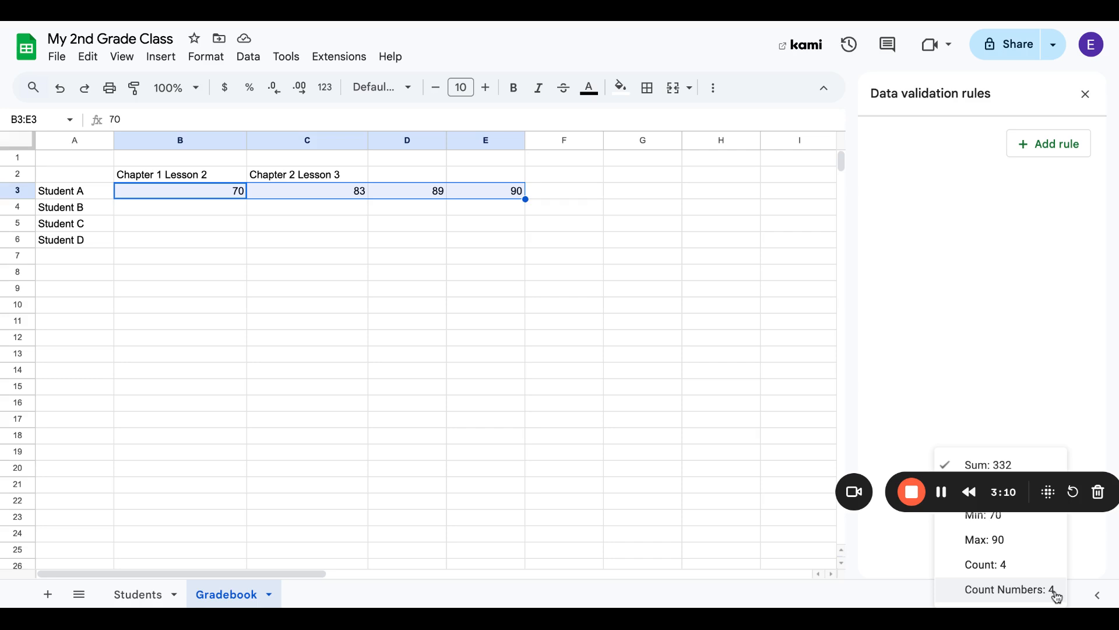
{"action": "left_click_drag", "start_coordinate": [1037, 475], "coordinate": [1037, 361]}
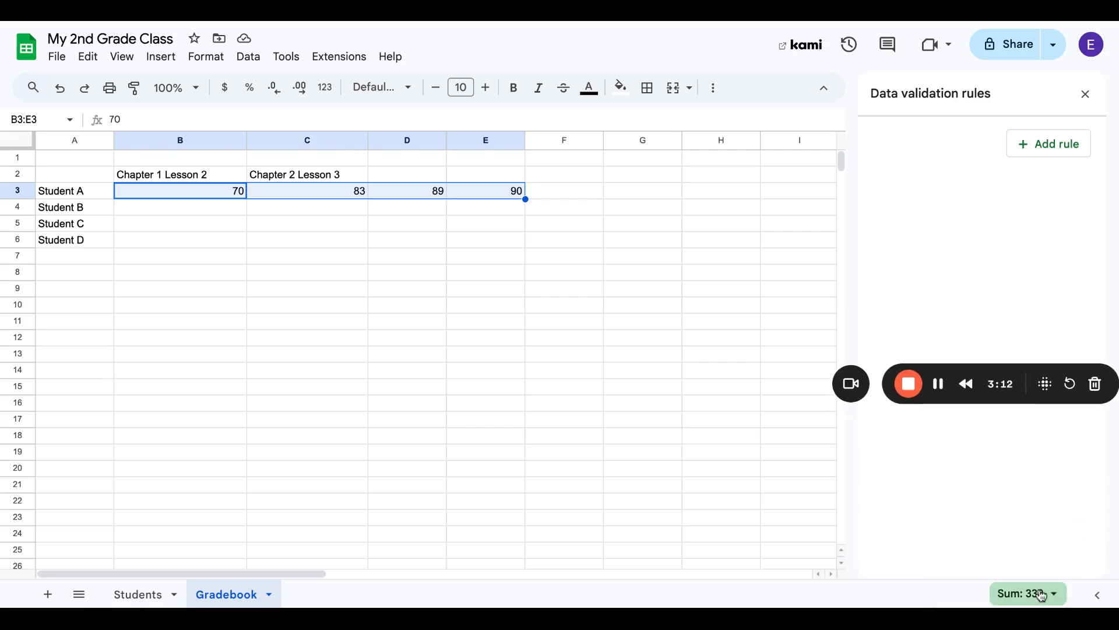
{"action": "left_click", "coordinate": [1041, 593]}
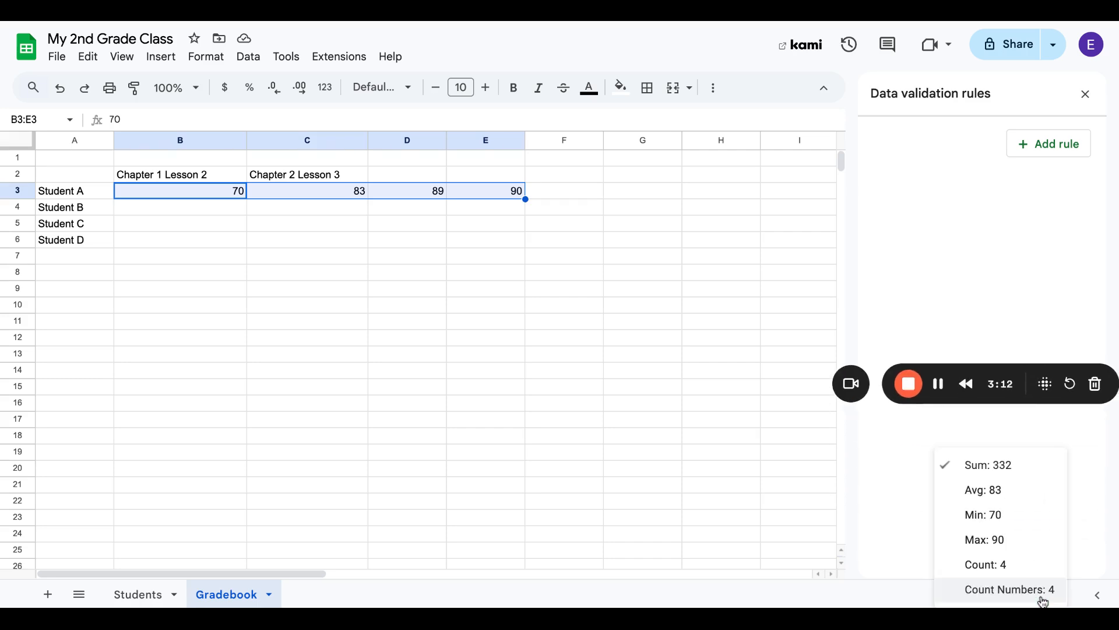
{"action": "left_click", "coordinate": [1026, 499]}
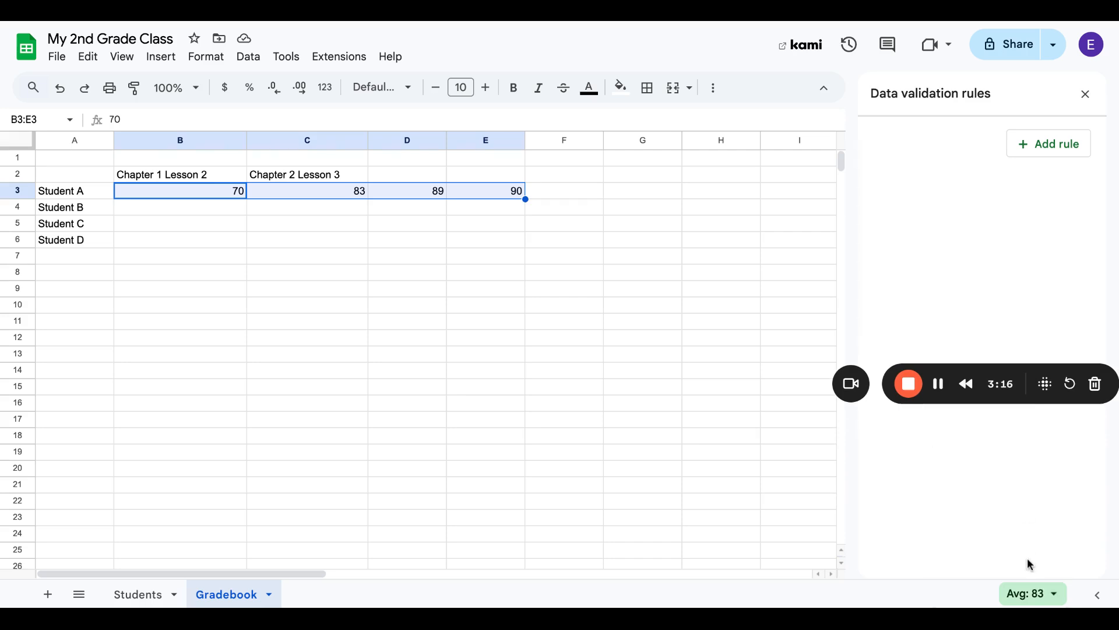
Enter "Avg 83" in F3 beside Student A's scores and clear it again.
{"action": "left_click", "coordinate": [558, 196]}
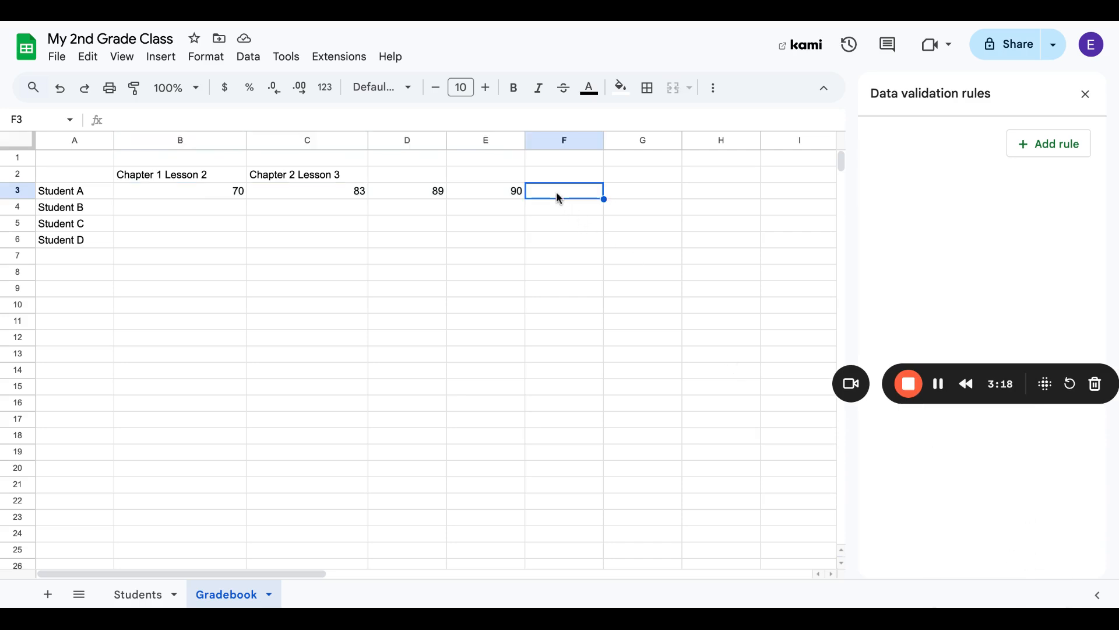
{"action": "type", "text": "Avg"}
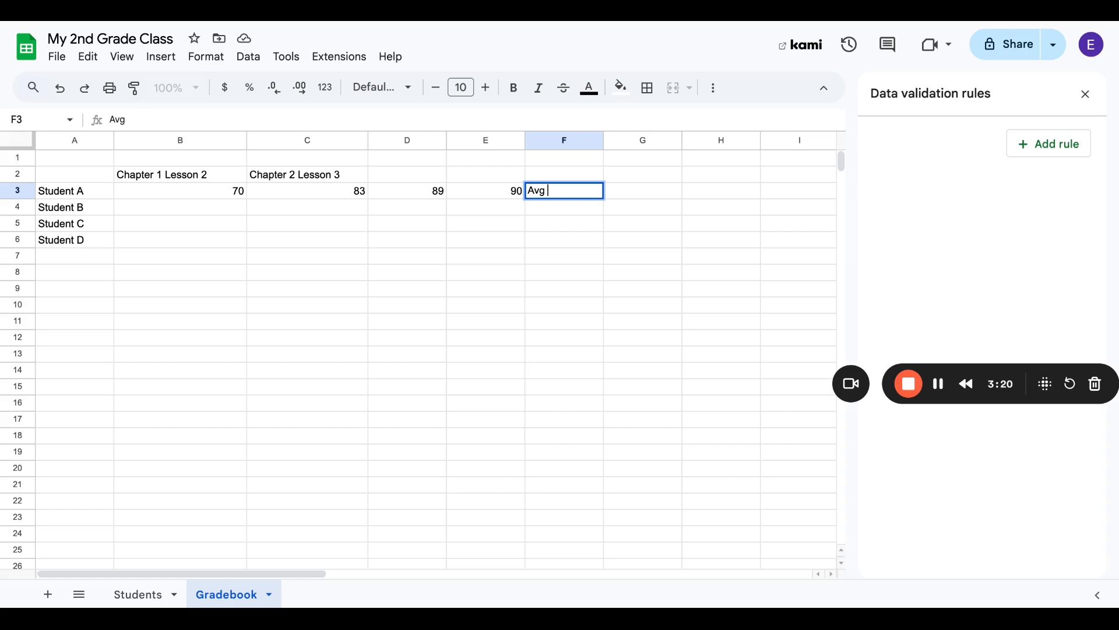
{"action": "type", "text": " 83"}
{"action": "left_click", "coordinate": [592, 212]}
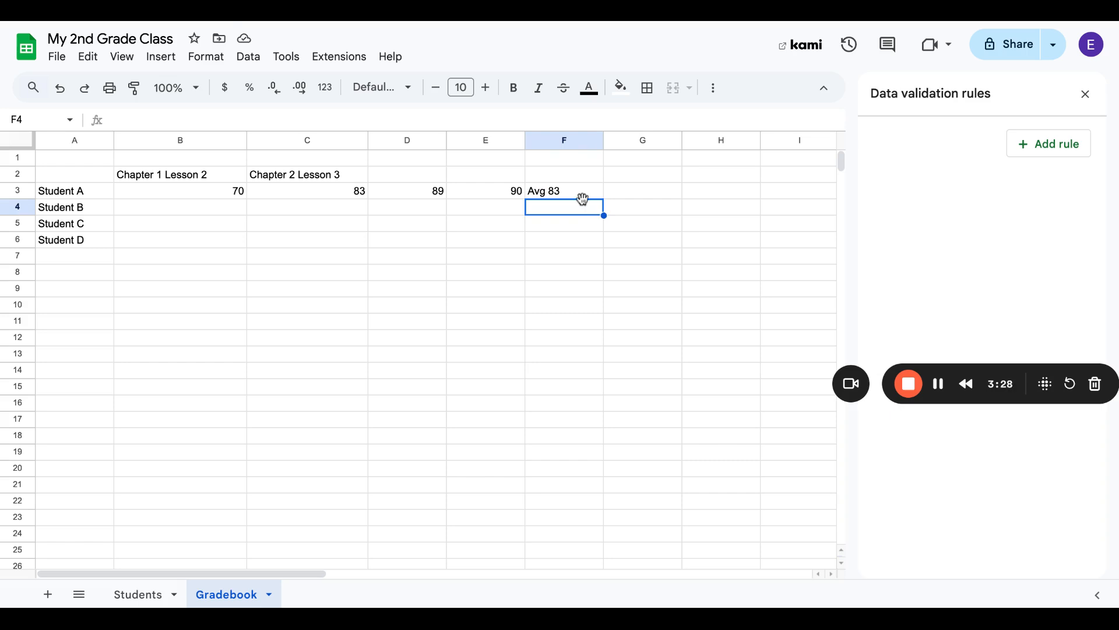
{"action": "left_click", "coordinate": [509, 187]}
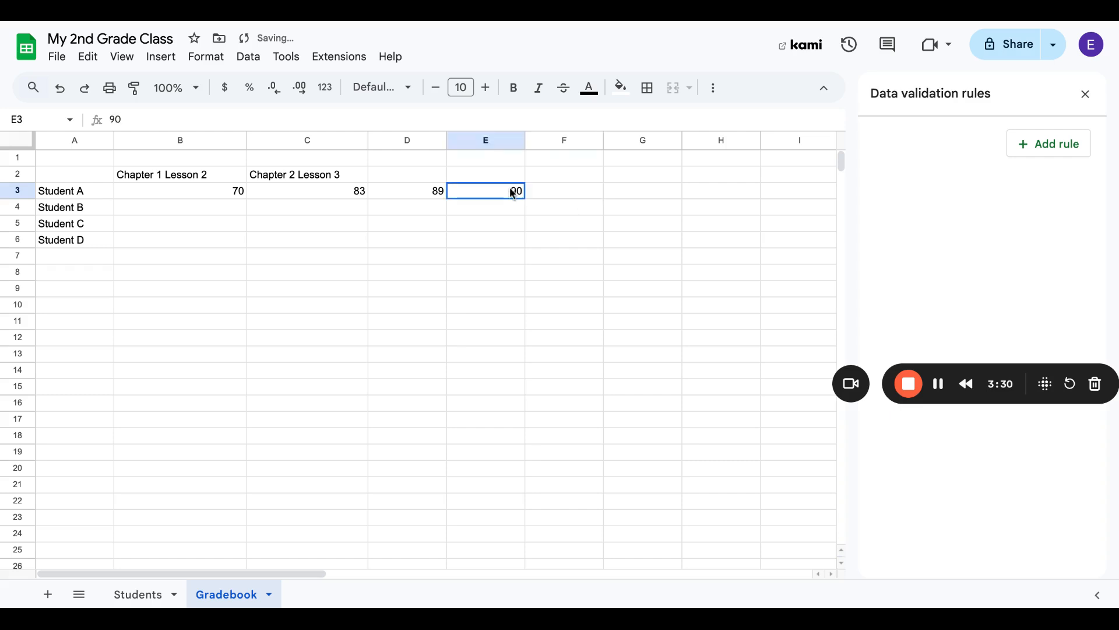
Reselect Student A's scores in B3:E3 and review the summary calculations, keeping average chosen.
{"action": "left_click_drag", "start_coordinate": [195, 190], "coordinate": [508, 189]}
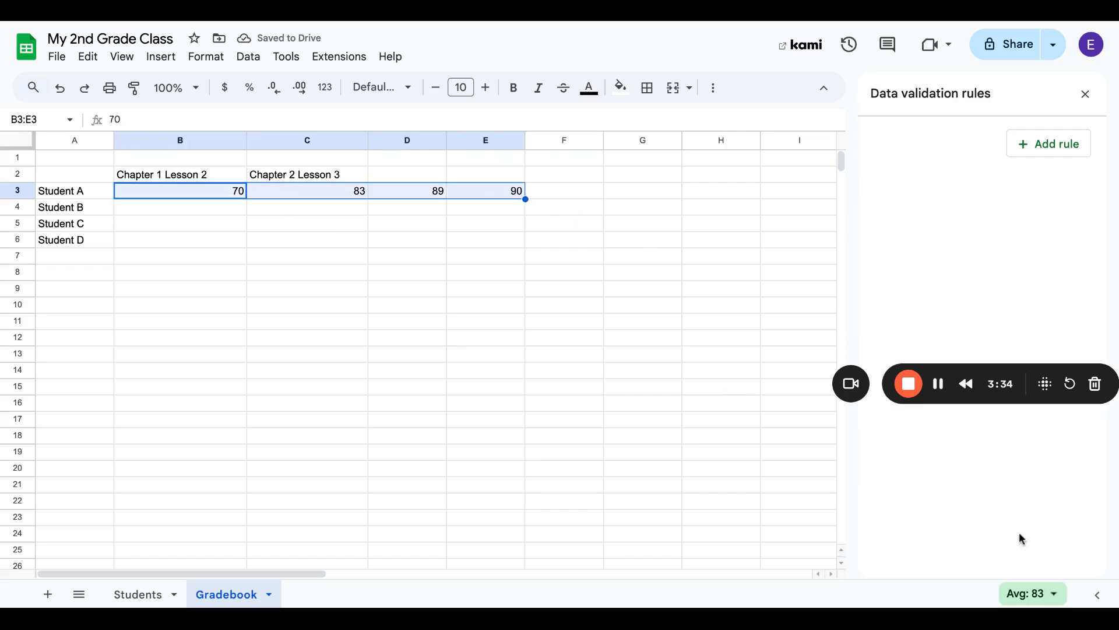
{"action": "left_click", "coordinate": [1028, 594]}
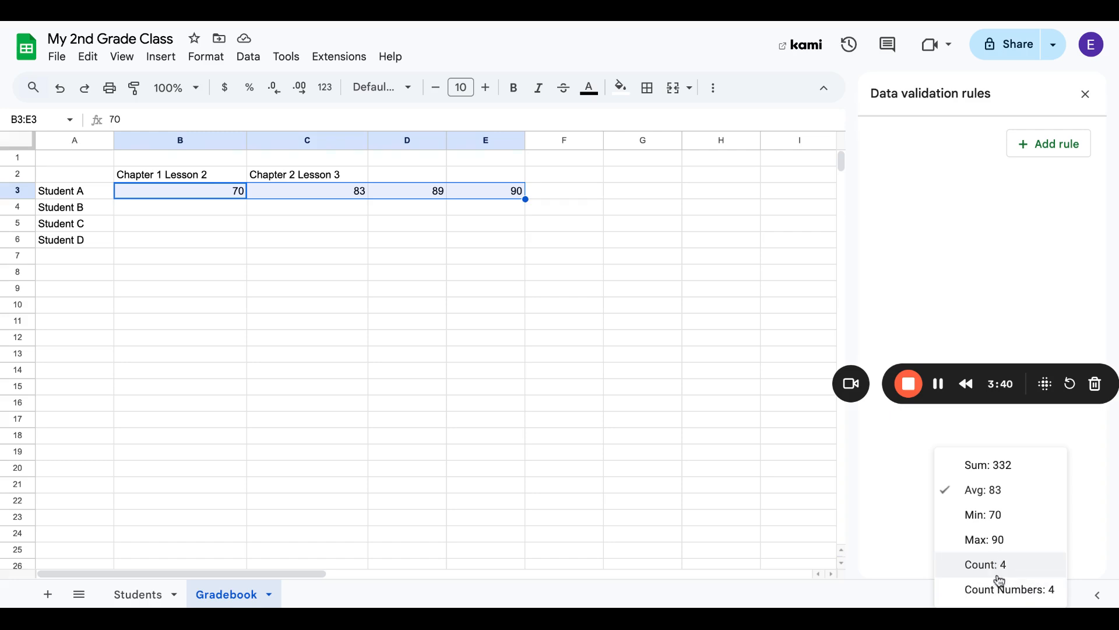
{"action": "left_click", "coordinate": [985, 492]}
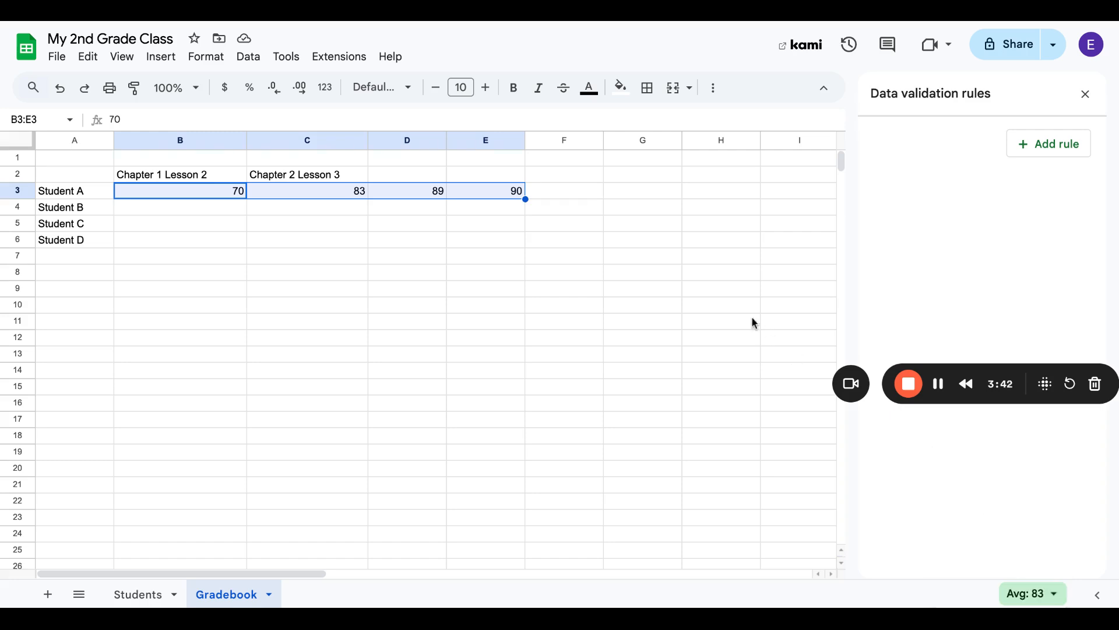
{"action": "left_click", "coordinate": [565, 193]}
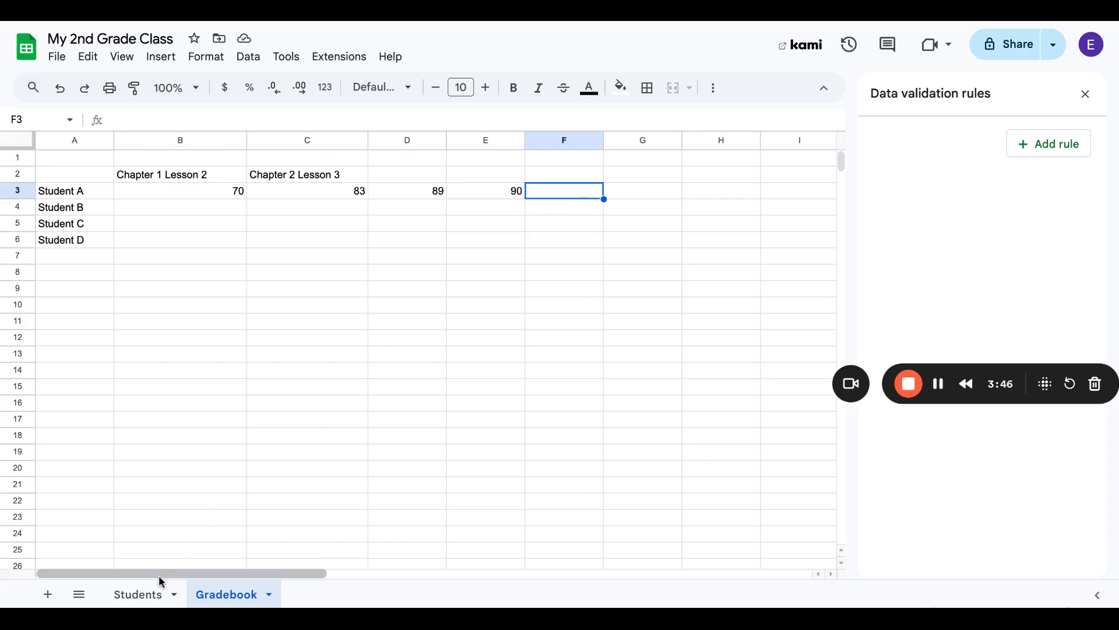
Return to the Students sheet and insert a checkbox in C2 for Student A's Field Trip Permission Slip.
{"action": "left_click", "coordinate": [153, 593]}
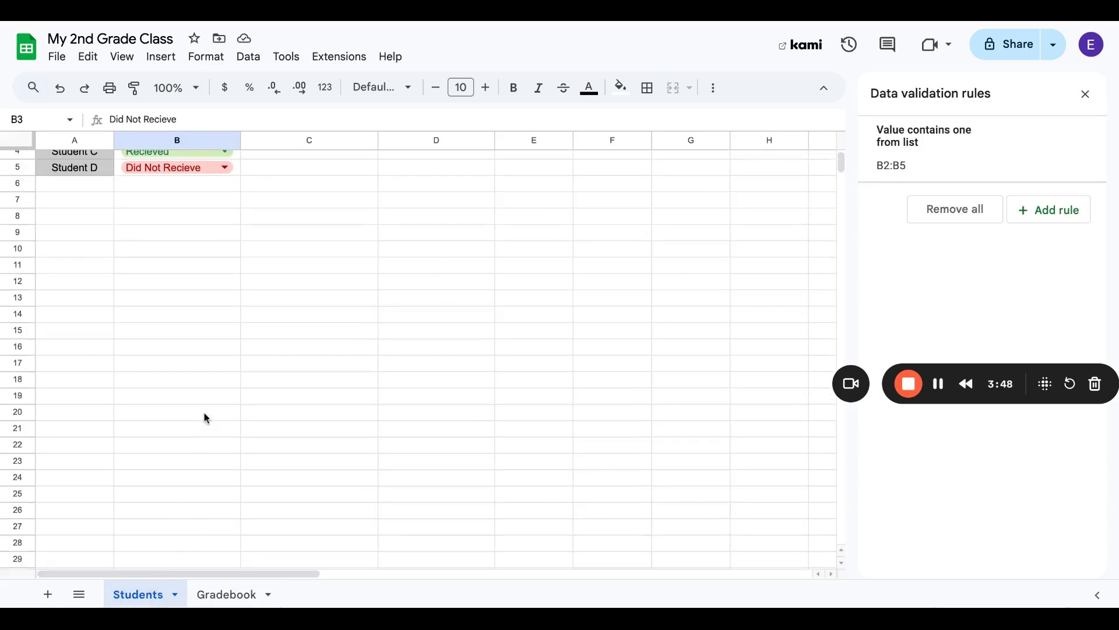
{"action": "scroll", "coordinate": [206, 417], "scroll_direction": "up", "scroll_amount": 2}
{"action": "left_click", "coordinate": [275, 176]}
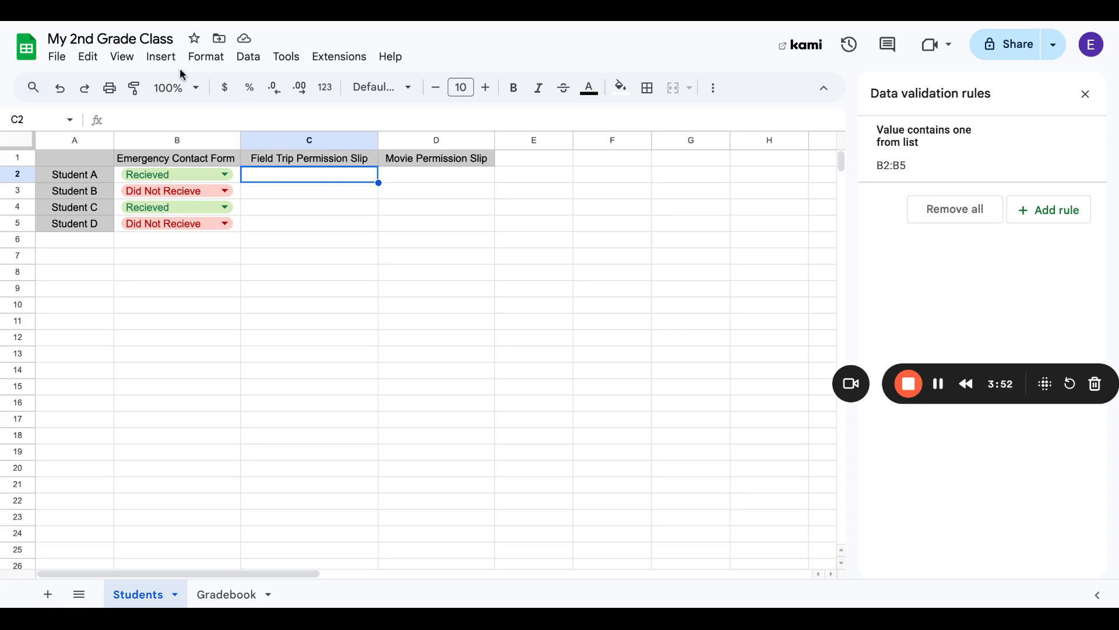
{"action": "left_click", "coordinate": [162, 57]}
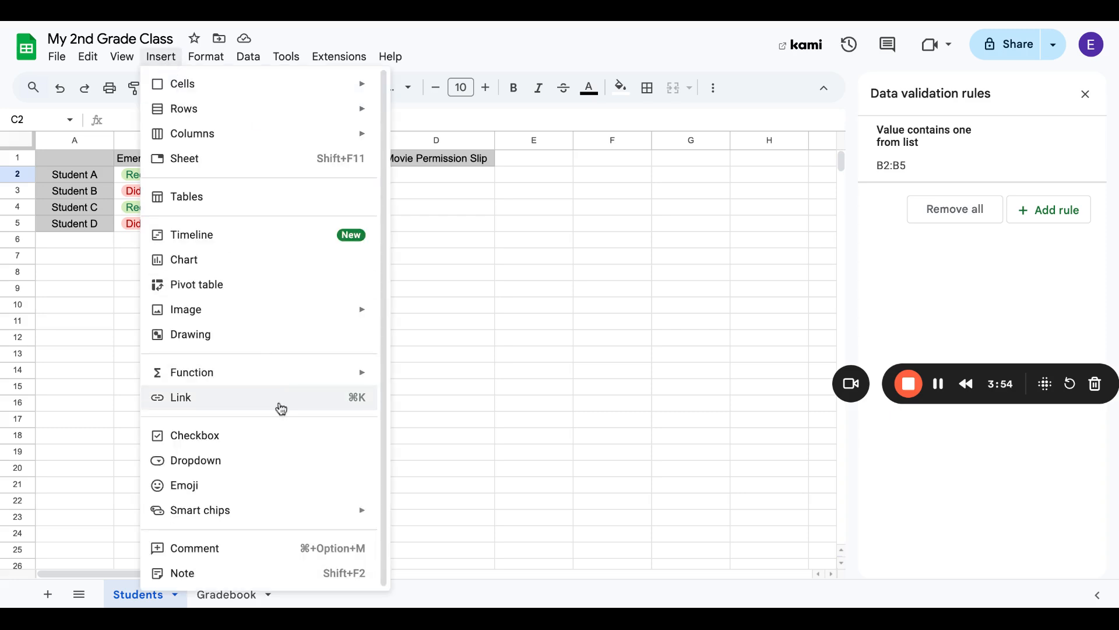
{"action": "left_click", "coordinate": [282, 437]}
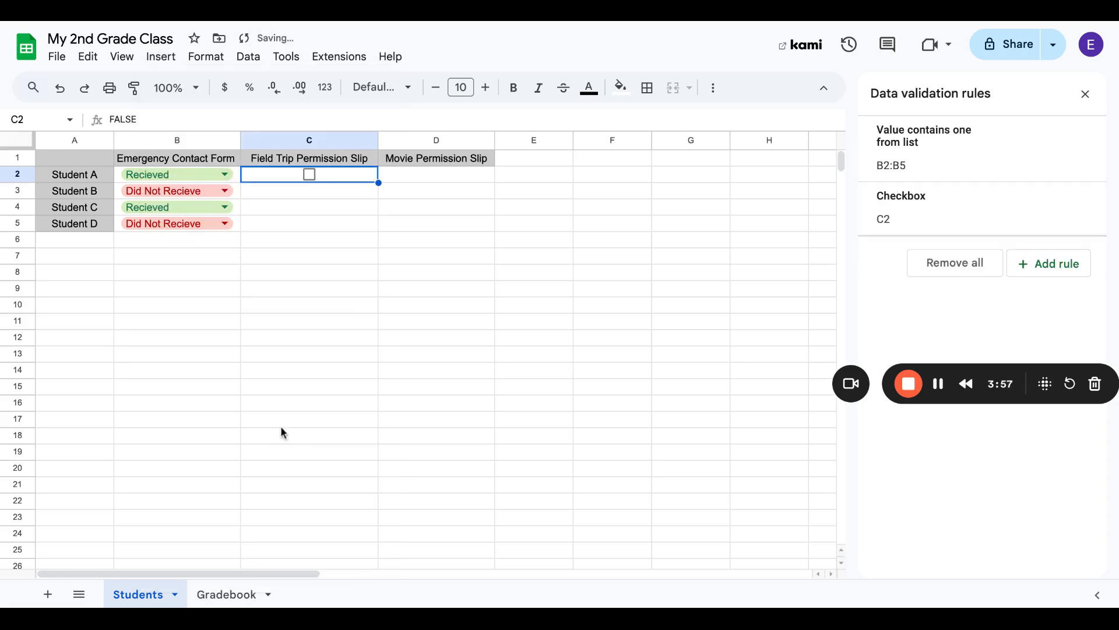
Copy the checkbox from C2 into C3:C5 for Students B, C and D.
{"action": "key", "text": "ctrl+c"}
{"action": "left_click", "coordinate": [318, 197]}
{"action": "key", "text": "ctrl+v"}
{"action": "left_click_drag", "start_coordinate": [317, 197], "coordinate": [322, 222]}
{"action": "key", "text": "ctrl+v"}
{"action": "key", "text": "ctrl+v"}
{"action": "left_click", "coordinate": [322, 239]}
Tick the Field Trip Permission Slip checkboxes for all four students.
{"action": "left_click", "coordinate": [309, 174]}
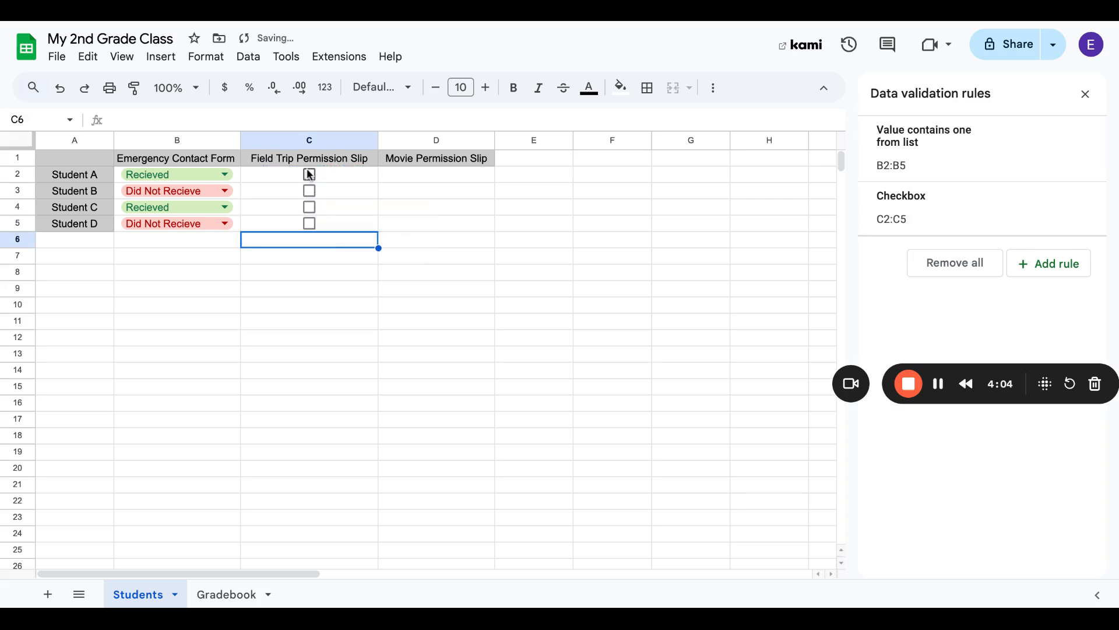
{"action": "left_click", "coordinate": [311, 206]}
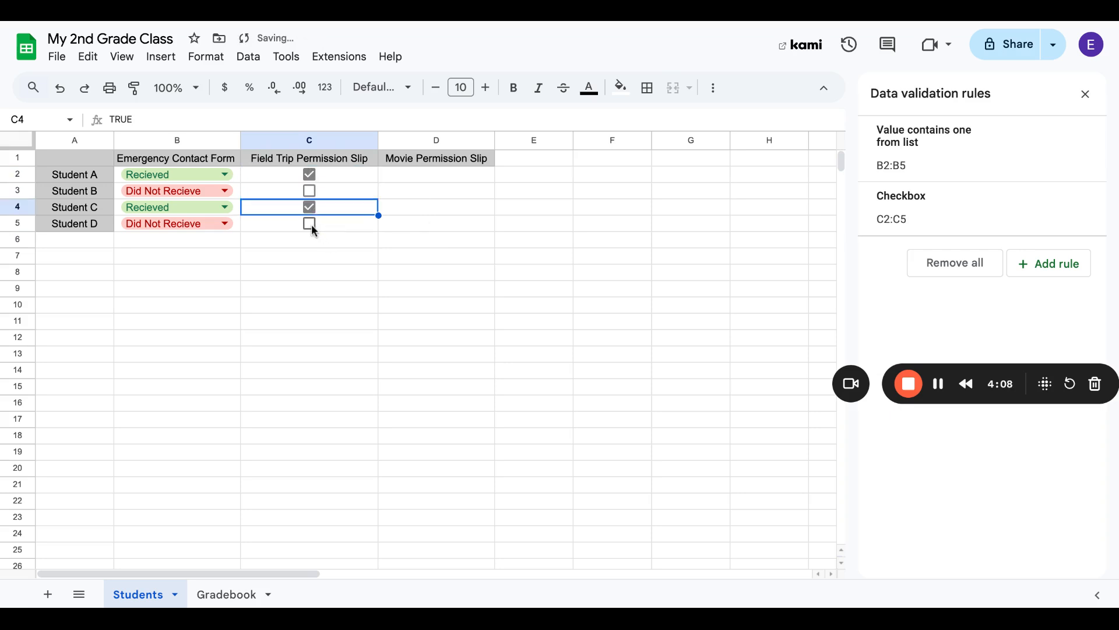
{"action": "left_click", "coordinate": [311, 224]}
{"action": "left_click", "coordinate": [313, 187]}
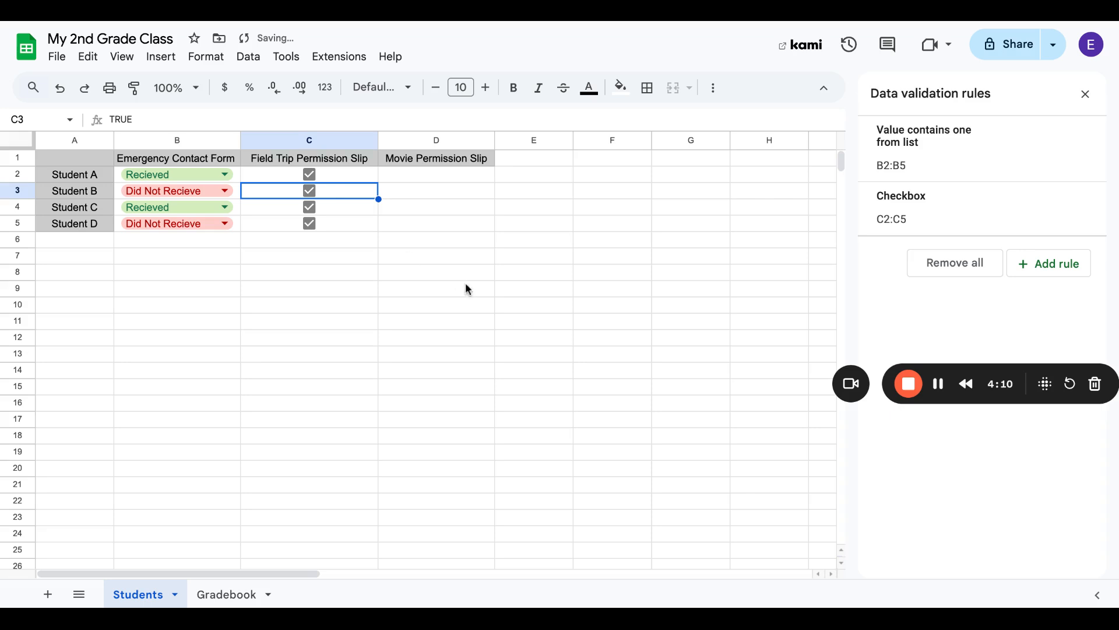
Insert a File smart chip for the "Inquiry 1" document in D2 under Movie Permission Slip.
{"action": "left_click", "coordinate": [418, 178]}
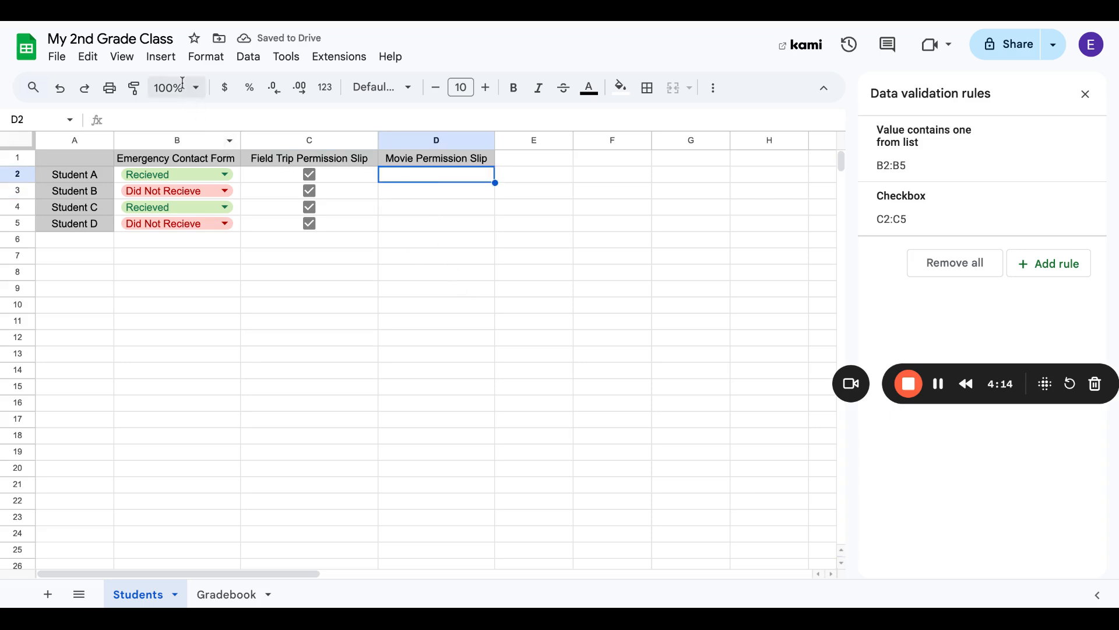
{"action": "left_click", "coordinate": [157, 57]}
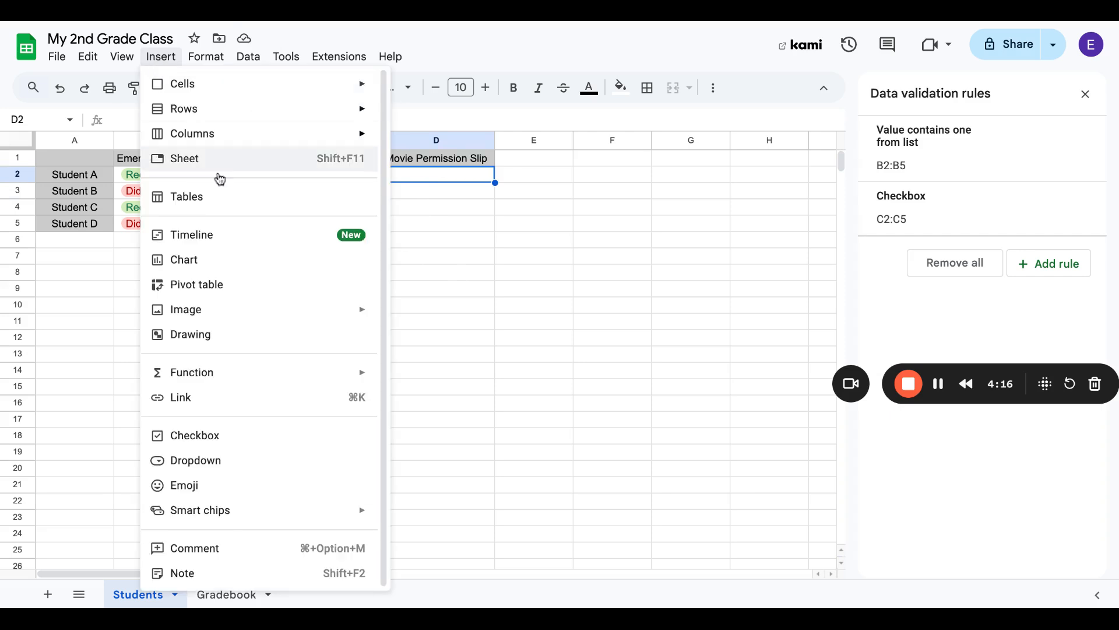
{"action": "mouse_move", "coordinate": [190, 513]}
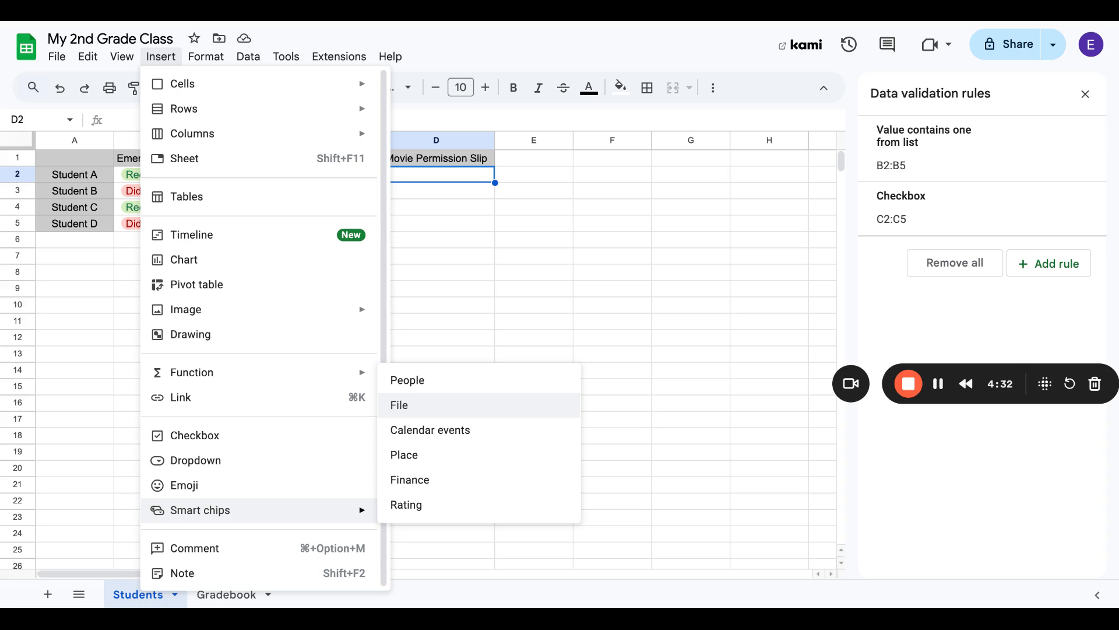
{"action": "left_click", "coordinate": [420, 405]}
{"action": "scroll", "coordinate": [420, 405], "scroll_direction": "down", "scroll_amount": 1}
{"action": "scroll", "coordinate": [419, 405], "scroll_direction": "up", "scroll_amount": 1}
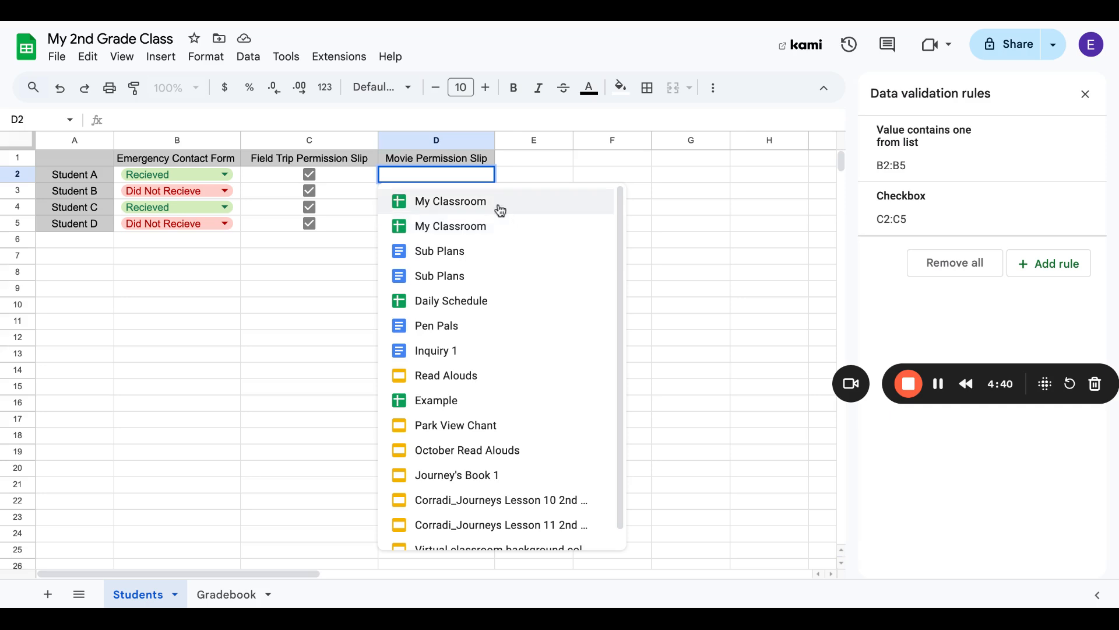
{"action": "left_click", "coordinate": [471, 355]}
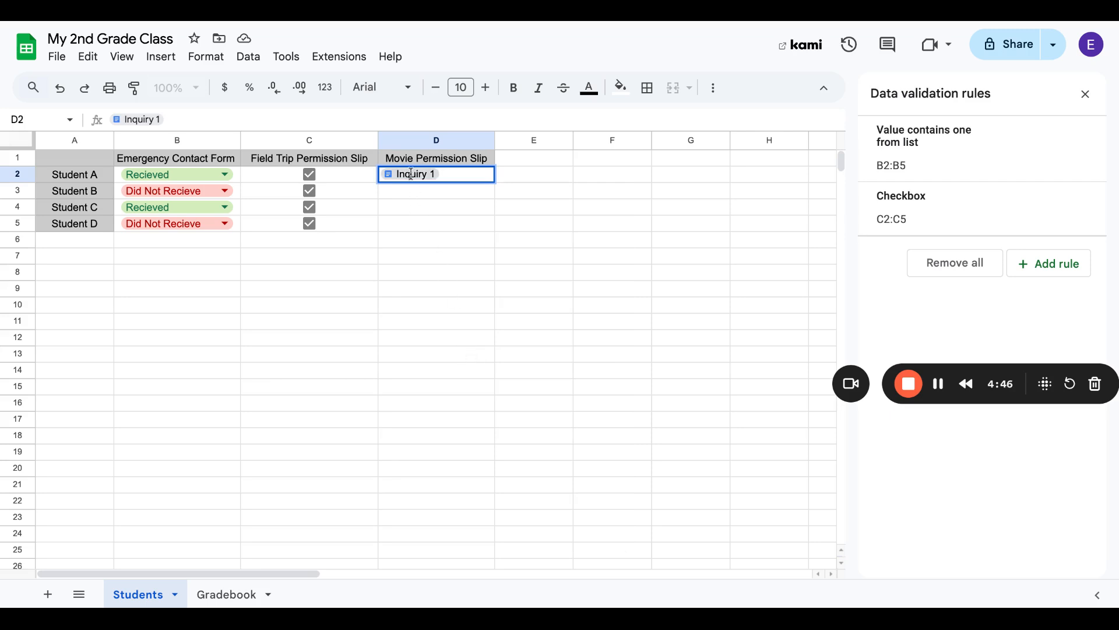
Look at the file preview card of the "Inquiry 1" chip in D2 and close it.
{"action": "left_click", "coordinate": [423, 205]}
{"action": "left_click", "coordinate": [417, 175]}
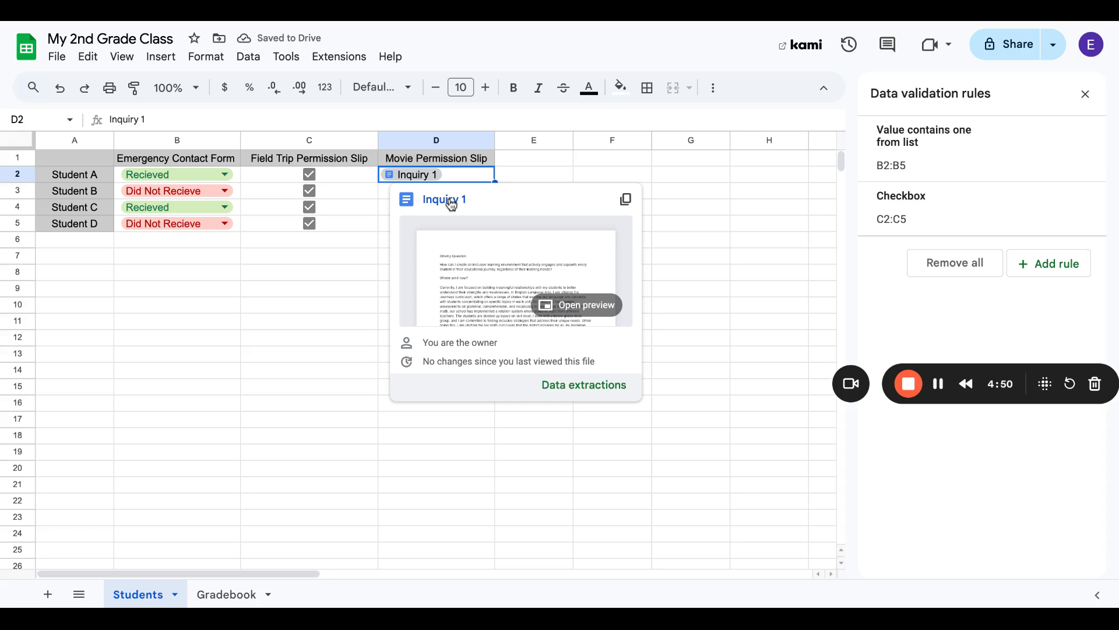
{"action": "left_click", "coordinate": [700, 282]}
Insert a People smart chip in D3 under Movie Permission Slip, searching by first name and choosing the matching staff member.
{"action": "left_click", "coordinate": [430, 192]}
{"action": "right_click", "coordinate": [432, 195]}
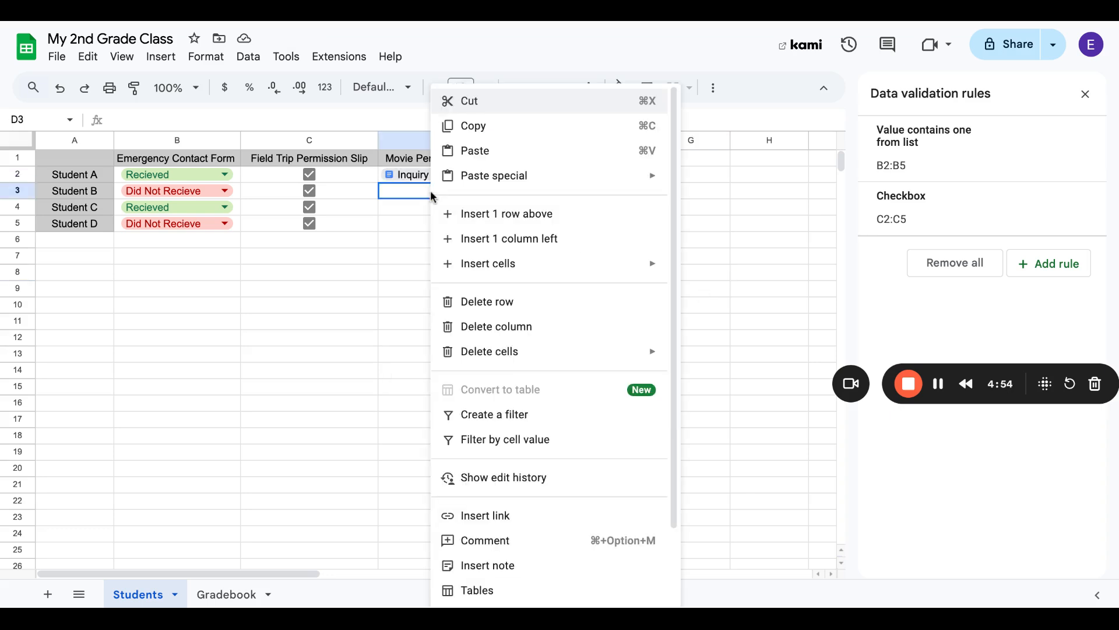
{"action": "scroll", "coordinate": [488, 279], "scroll_direction": "down", "scroll_amount": 3}
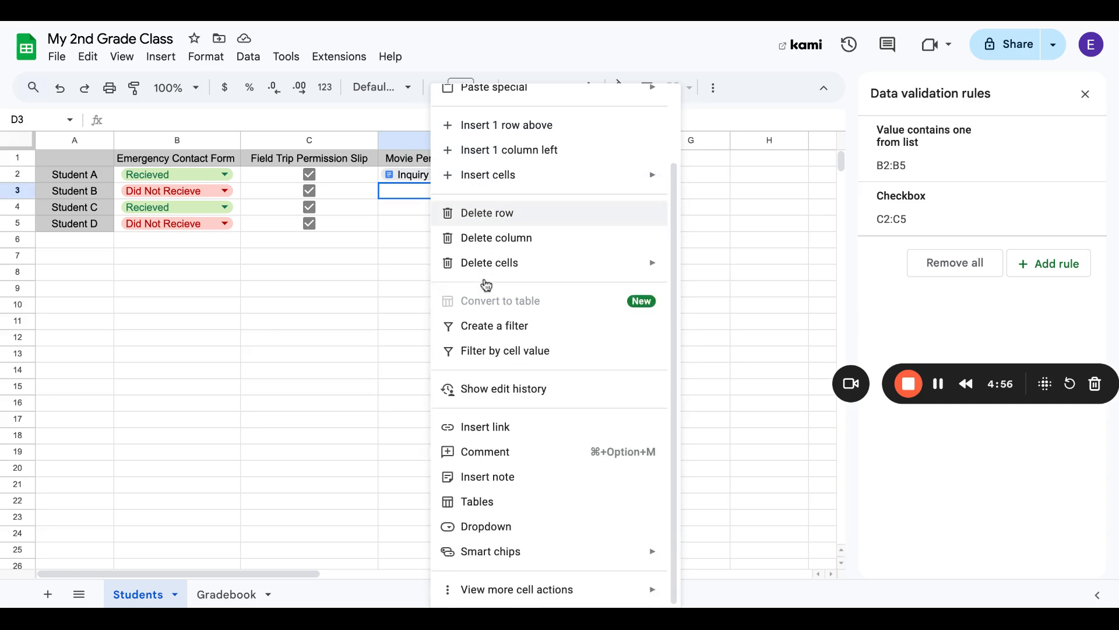
{"action": "mouse_move", "coordinate": [515, 550]}
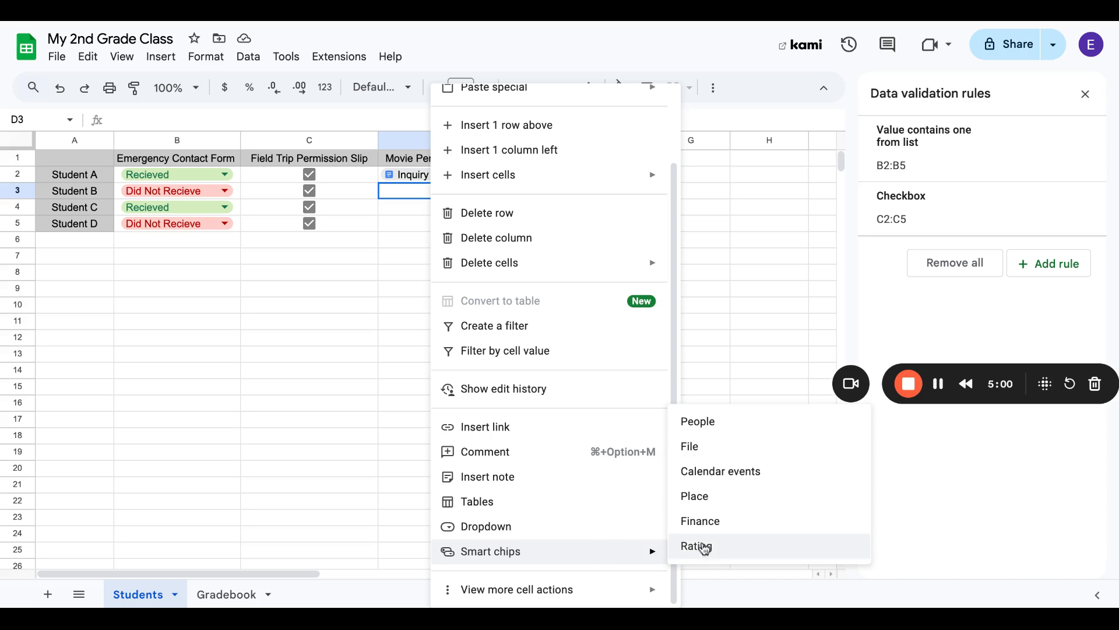
{"action": "left_click", "coordinate": [701, 422]}
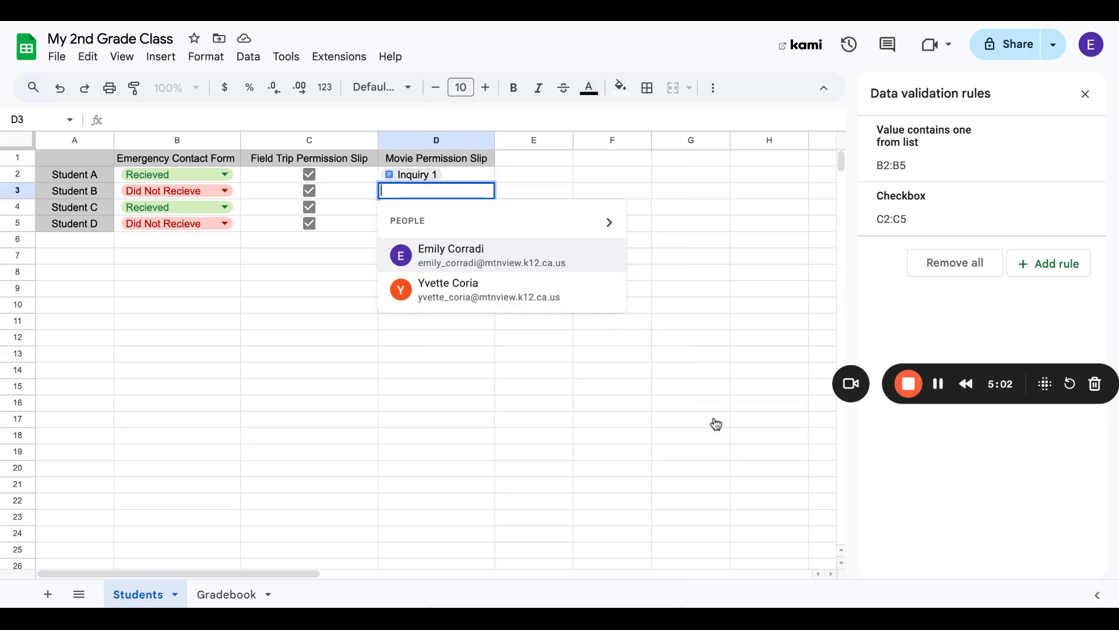
{"action": "type", "text": "Melanie"}
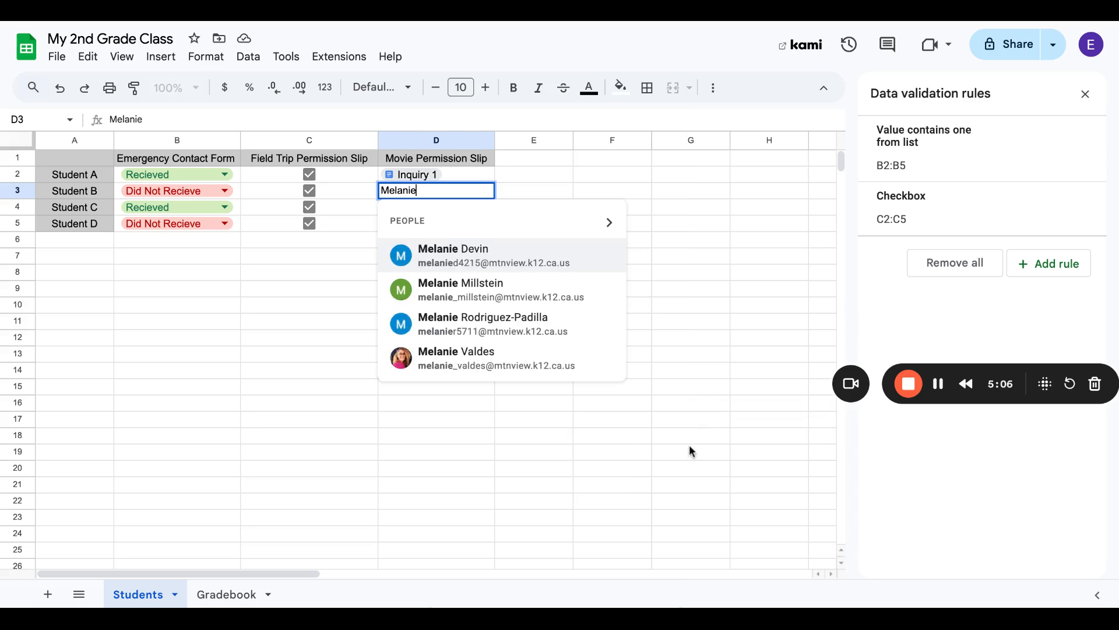
{"action": "left_click", "coordinate": [578, 374]}
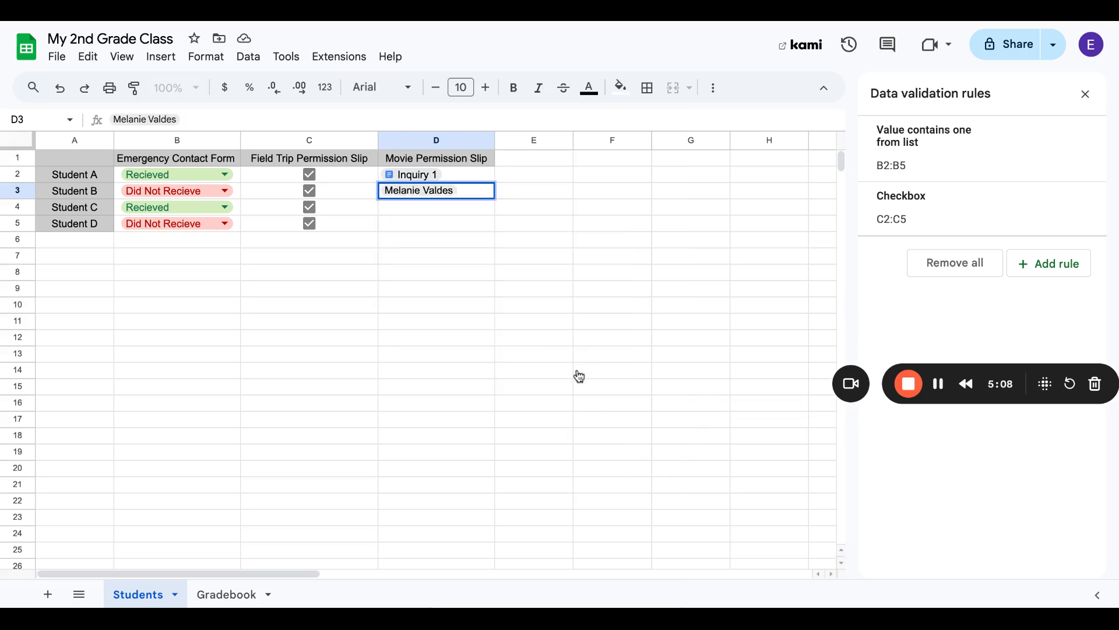
{"action": "left_click", "coordinate": [579, 376]}
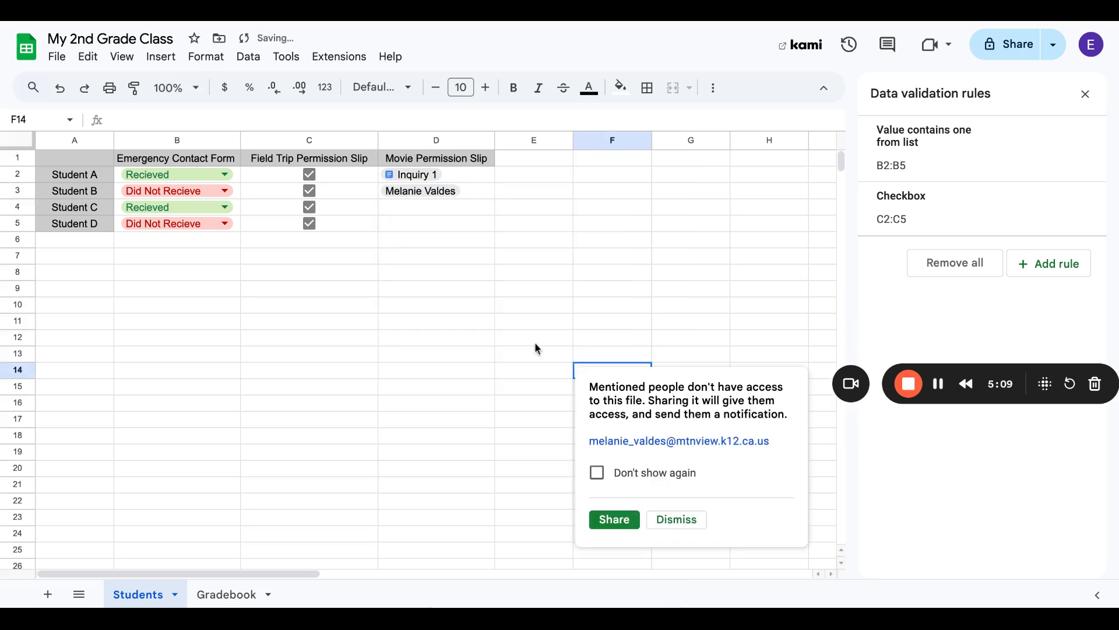
Look at the contact card of the People chip in D3 and close it.
{"action": "left_click", "coordinate": [419, 193]}
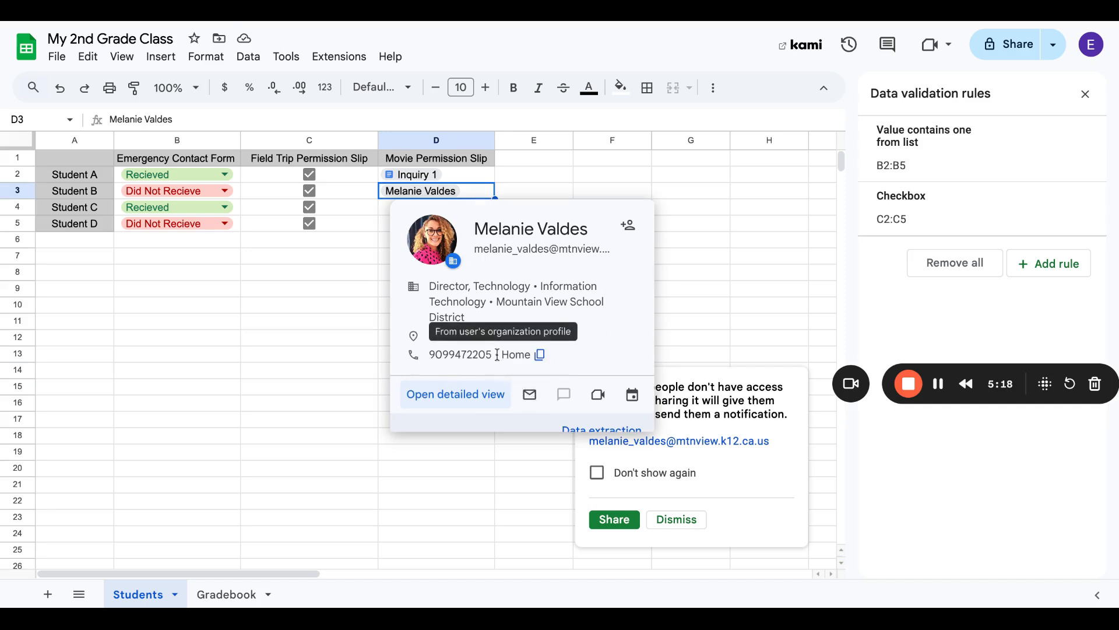
{"action": "left_click", "coordinate": [735, 251]}
{"action": "left_click", "coordinate": [736, 251]}
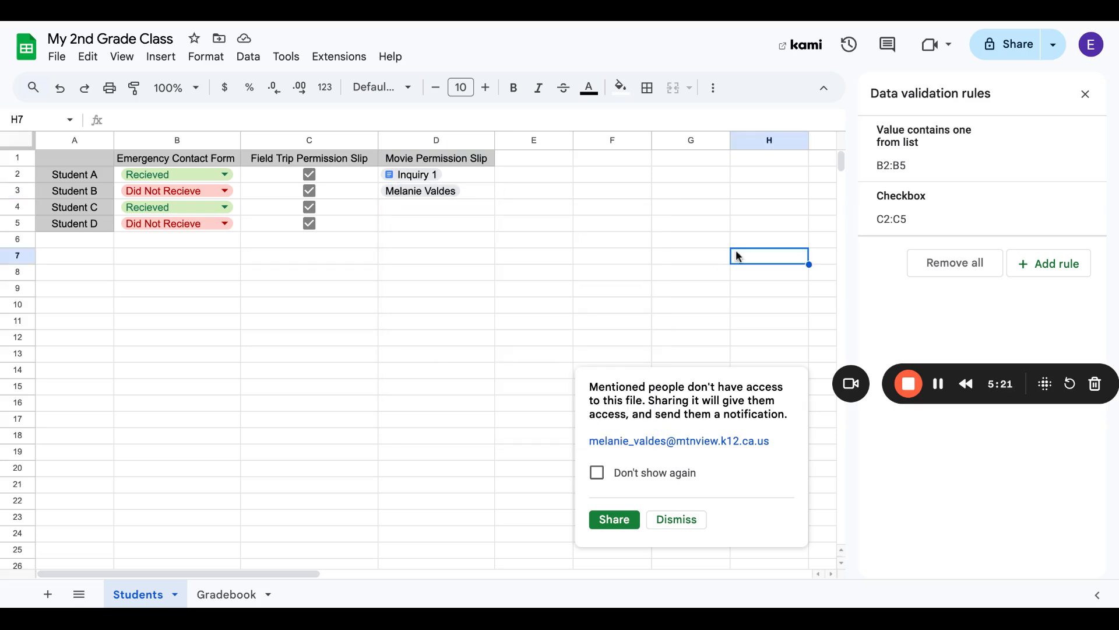
Delete the People chip from D3 in Student B's row.
{"action": "left_click", "coordinate": [466, 189]}
{"action": "key", "text": "Delete"}
{"action": "left_click", "coordinate": [537, 215]}
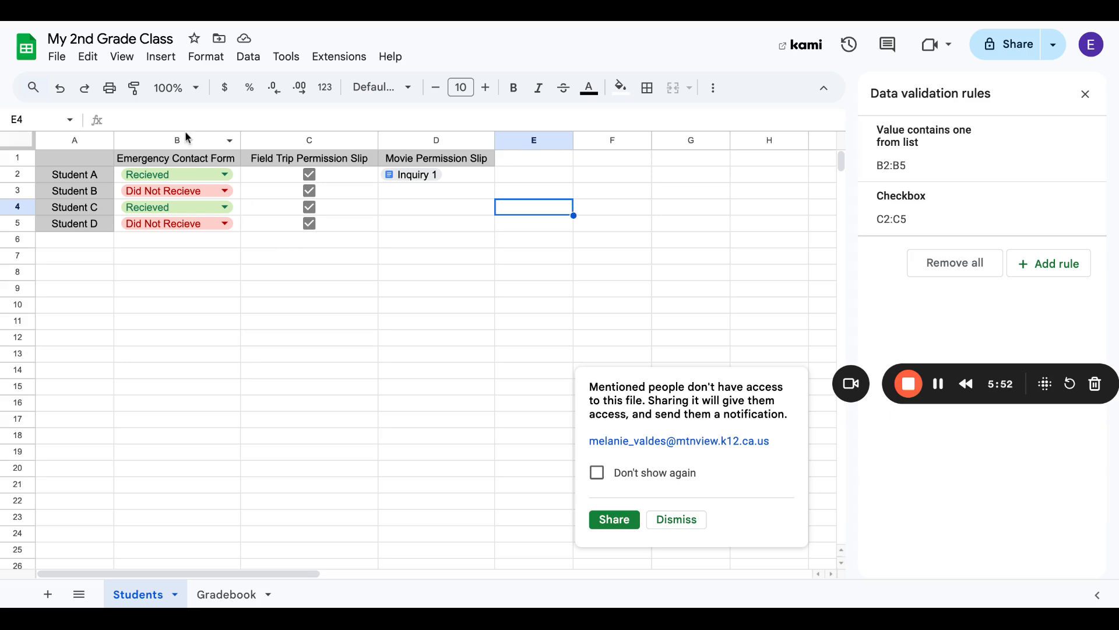
{"action": "left_click", "coordinate": [169, 57]}
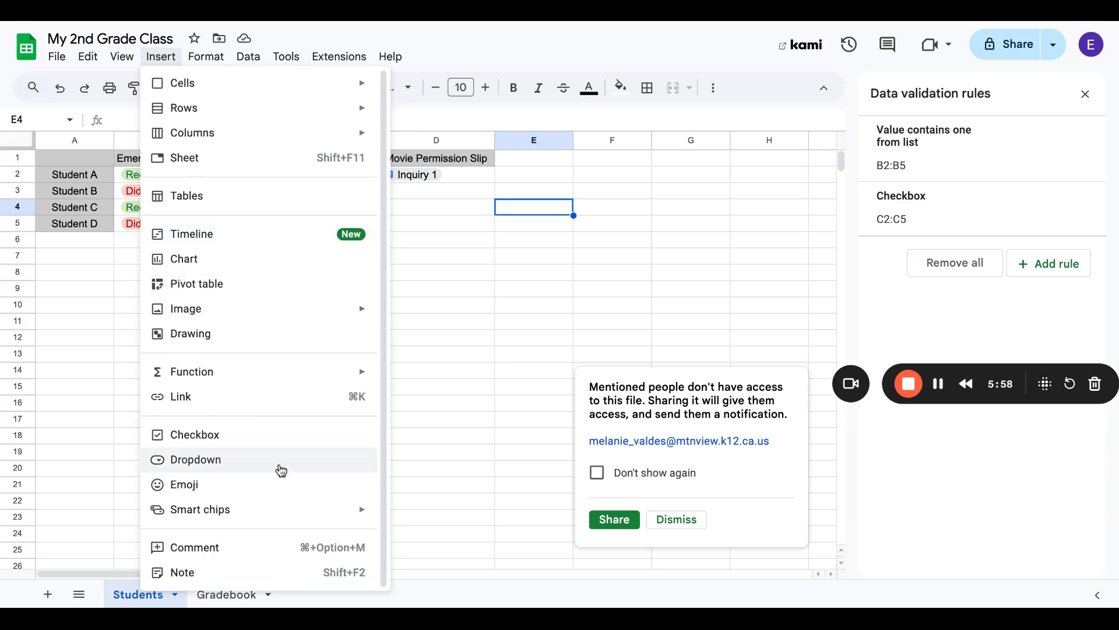
{"action": "left_click", "coordinate": [445, 388]}
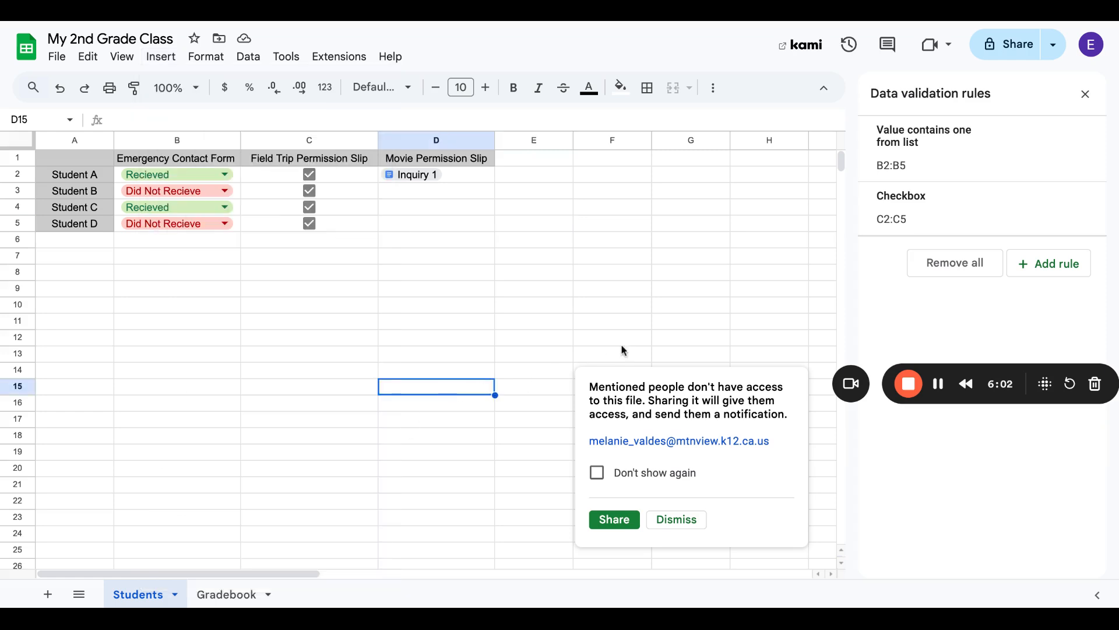
Dismiss the prompt to share the file with the mentioned person.
{"action": "left_click", "coordinate": [681, 520]}
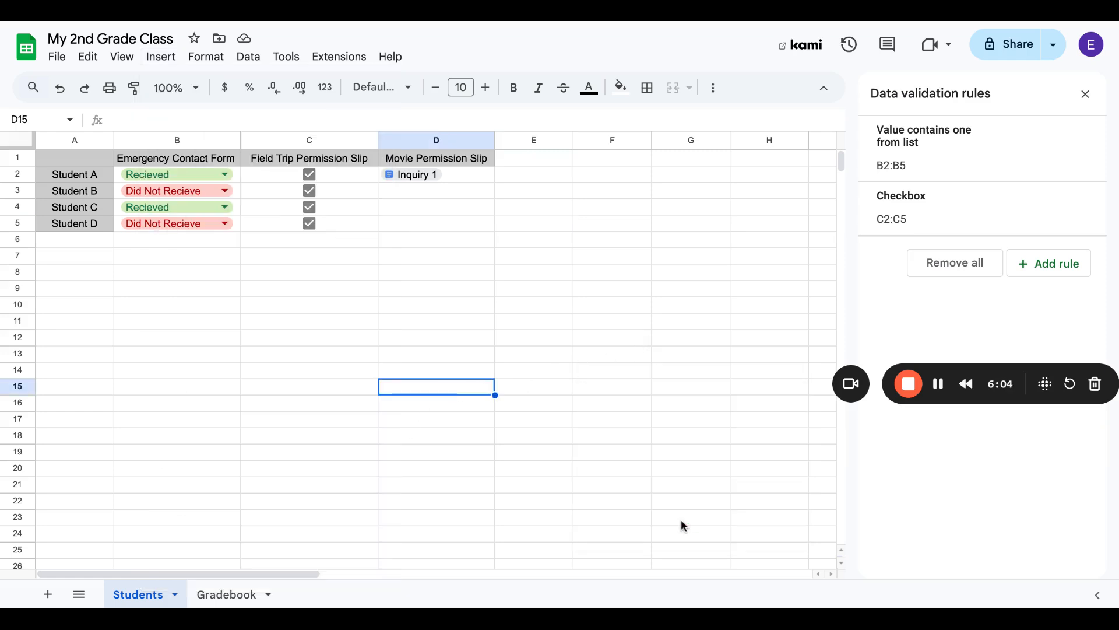